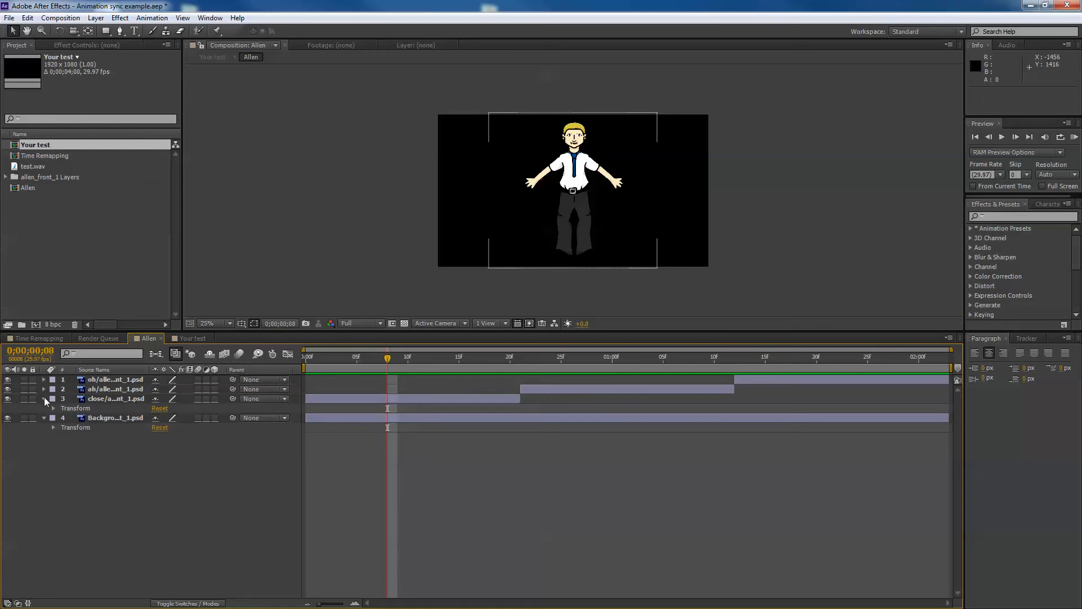
Examine the mouth-shape layers in the Allen composition by soloing them and scrubbing through the timeline
click(44, 398)
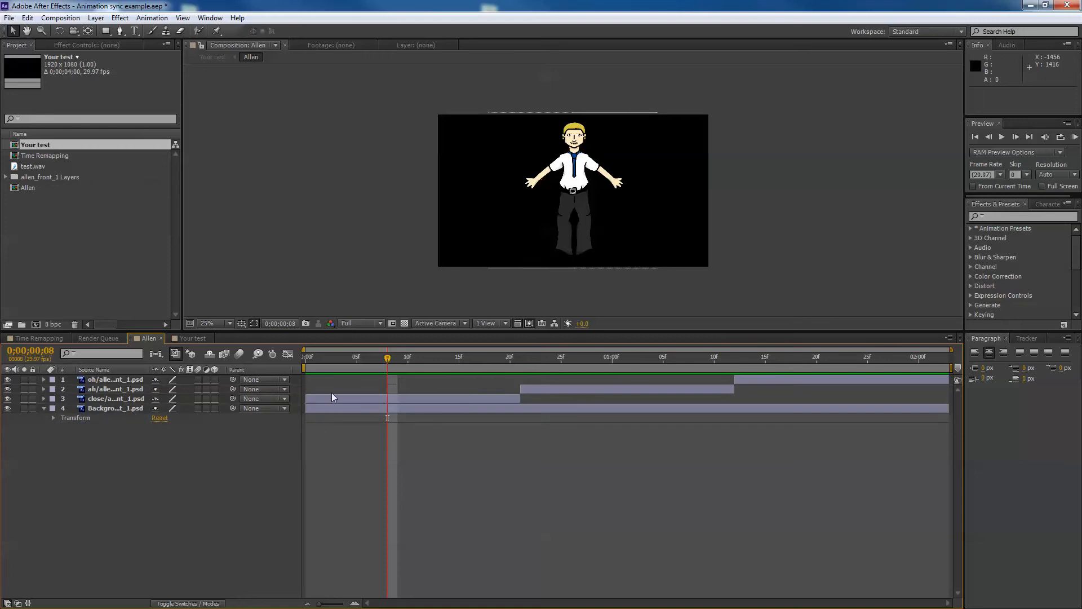
click(25, 398)
click(24, 398)
click(25, 389)
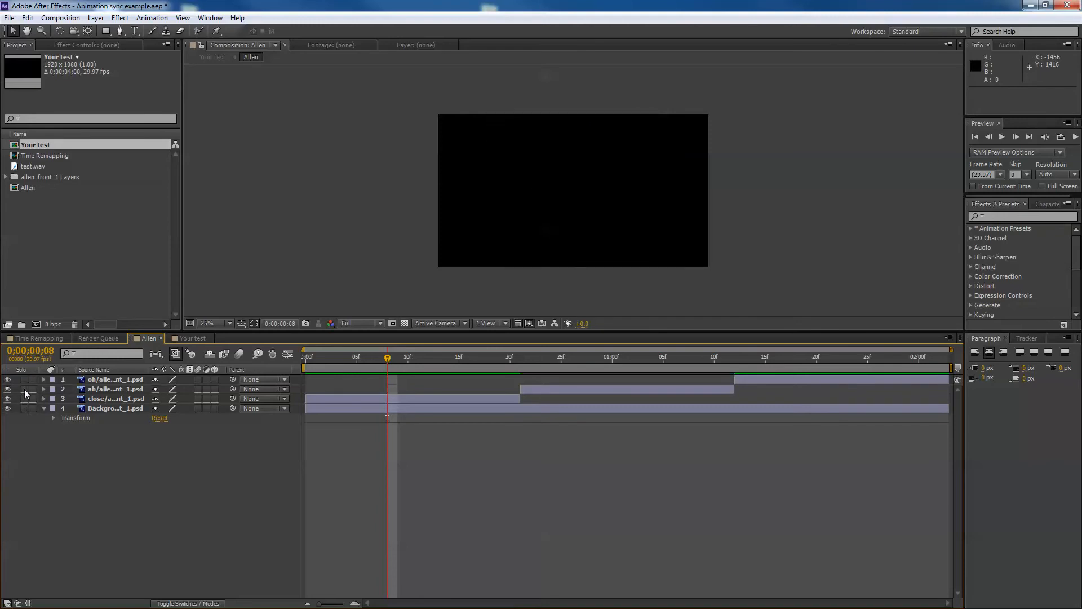
click(25, 389)
drag(580, 361, 824, 363)
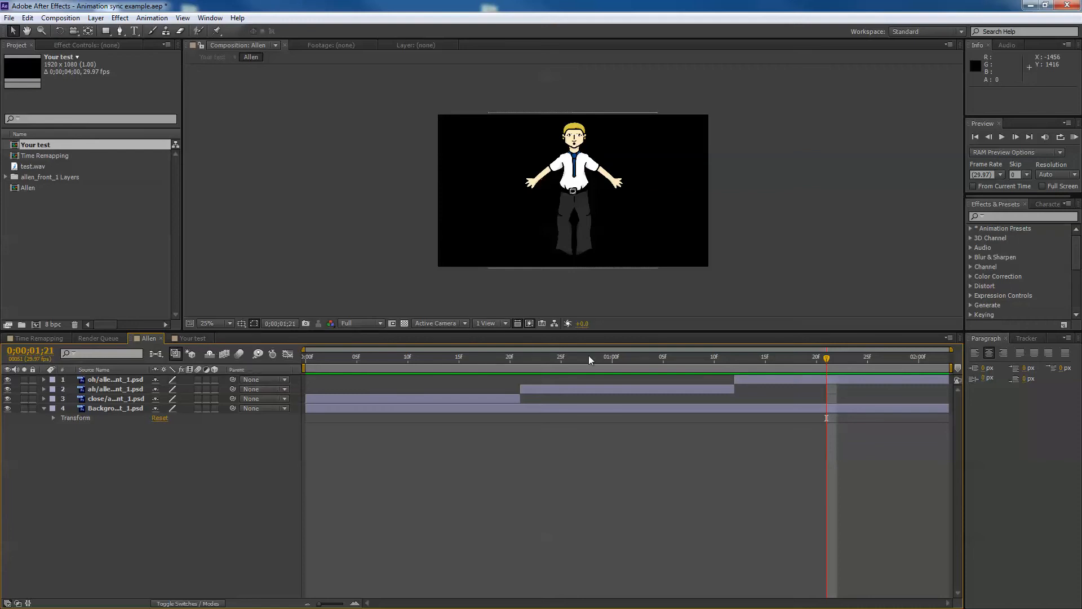
drag(664, 356, 798, 360)
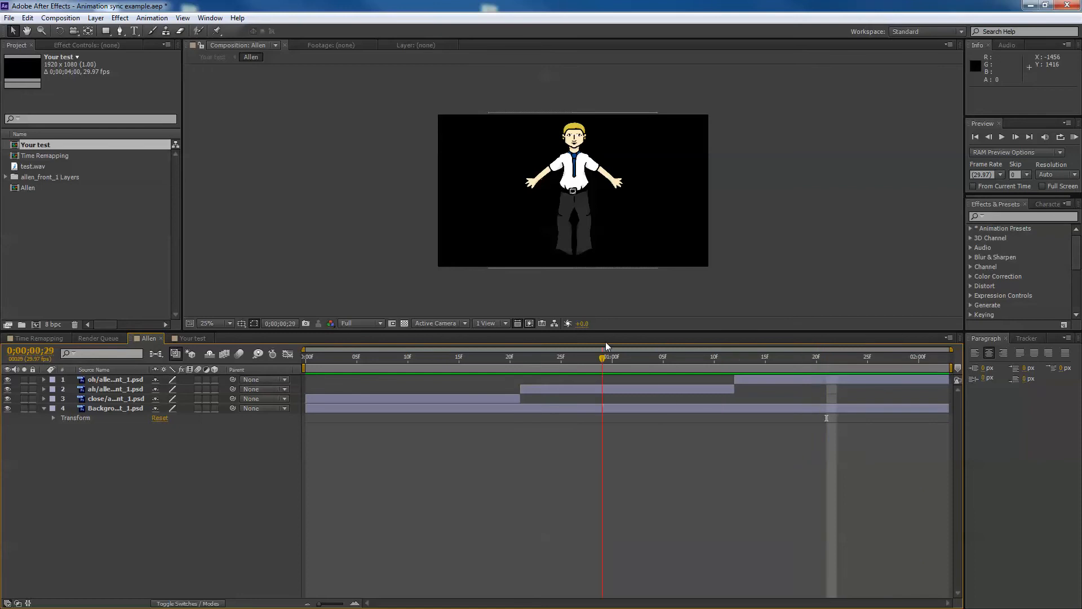
Switch between the Your test and Allen compositions to compare their timelines
click(198, 338)
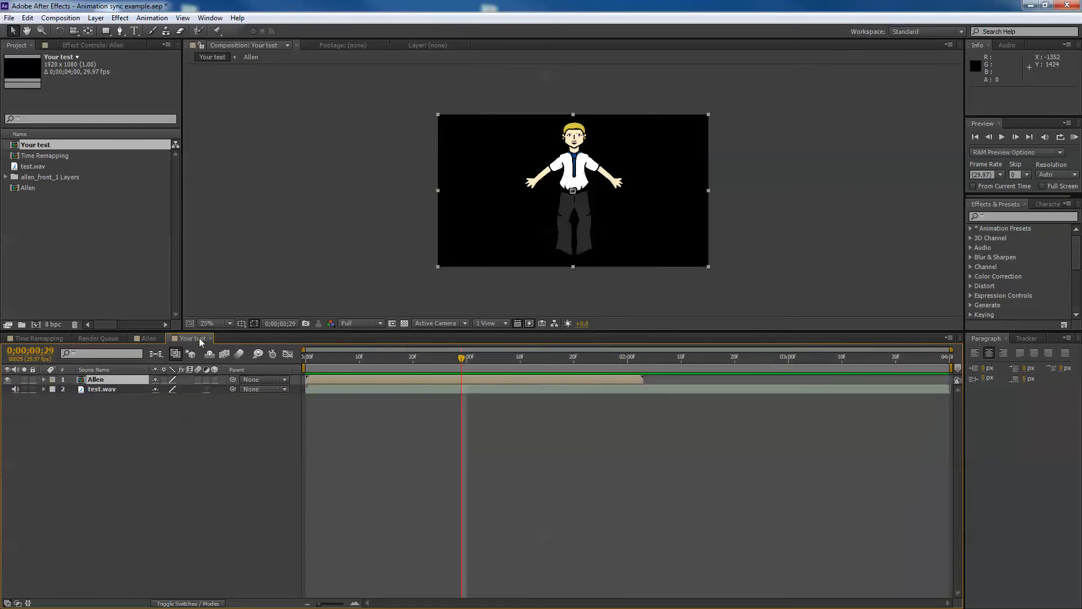
click(149, 338)
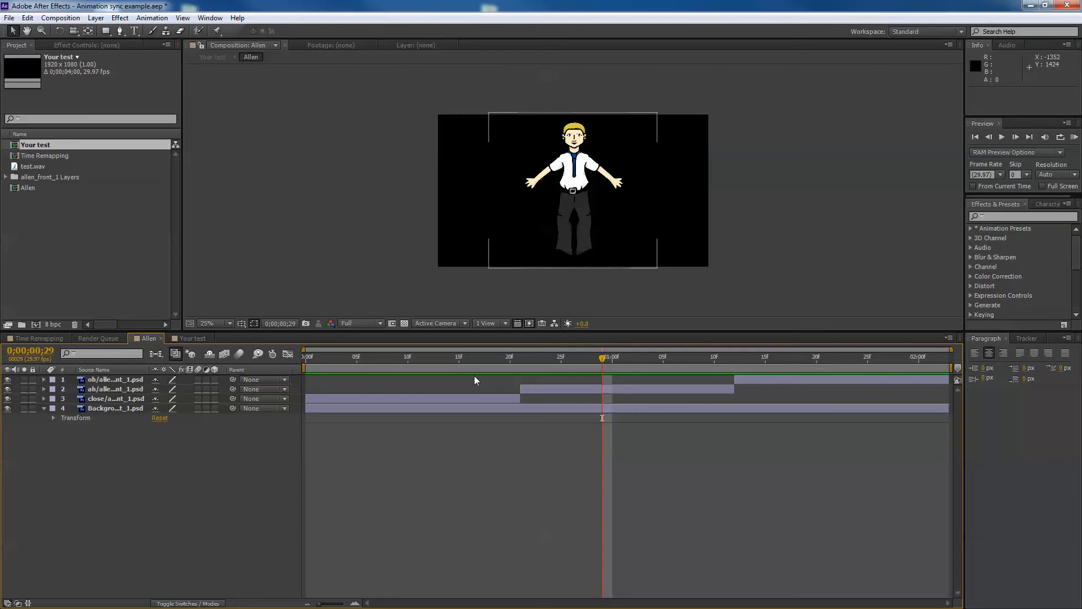
drag(519, 360, 945, 381)
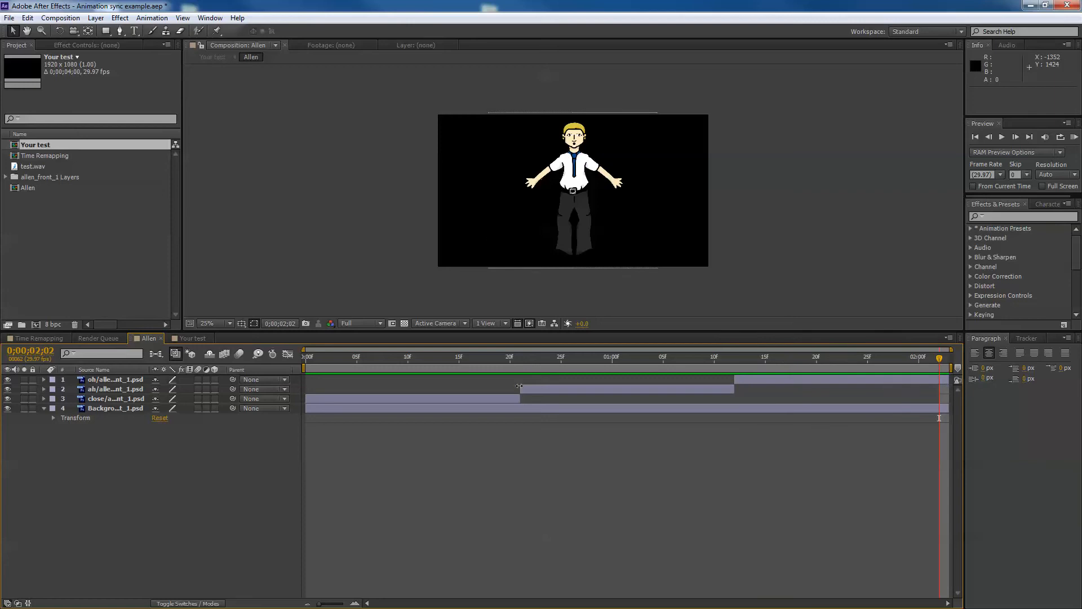
click(197, 339)
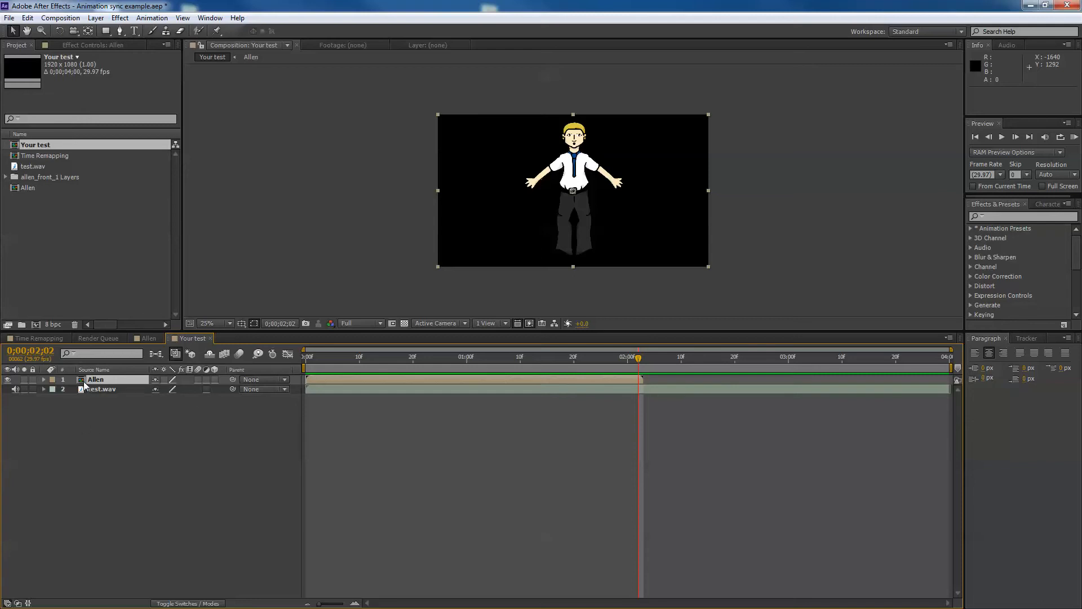
click(149, 339)
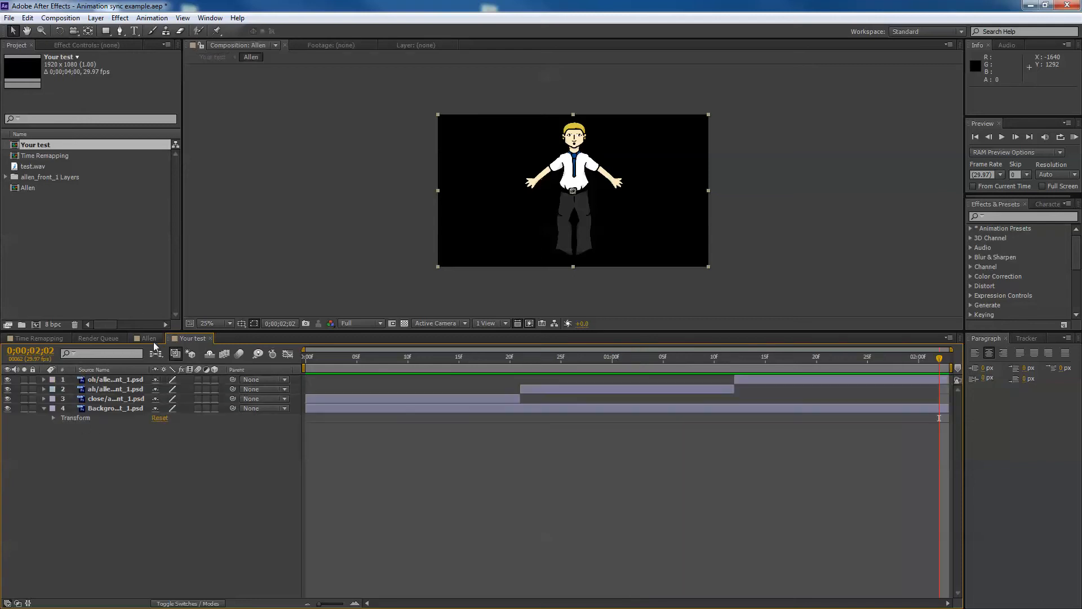
click(191, 340)
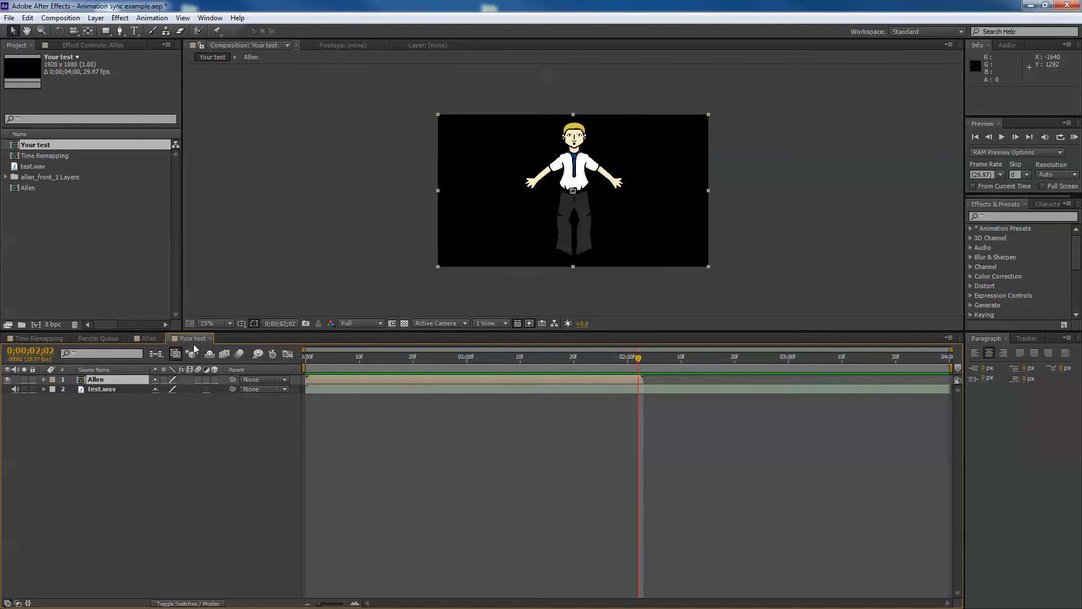
Select the test.wav layer in Your test and preview the audio
click(101, 389)
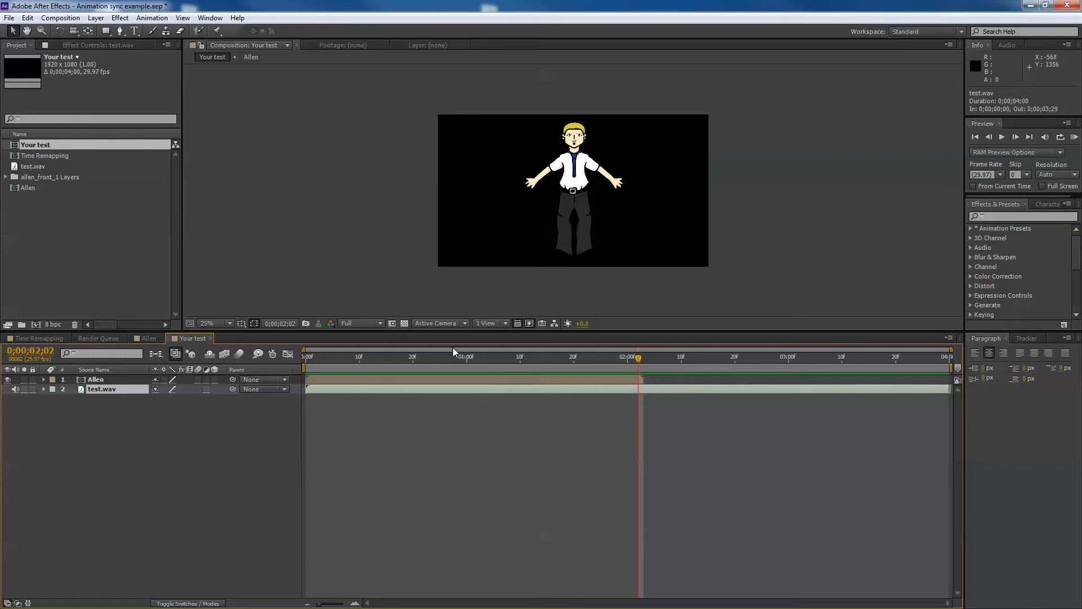
drag(452, 355, 271, 341)
key(KP_0)
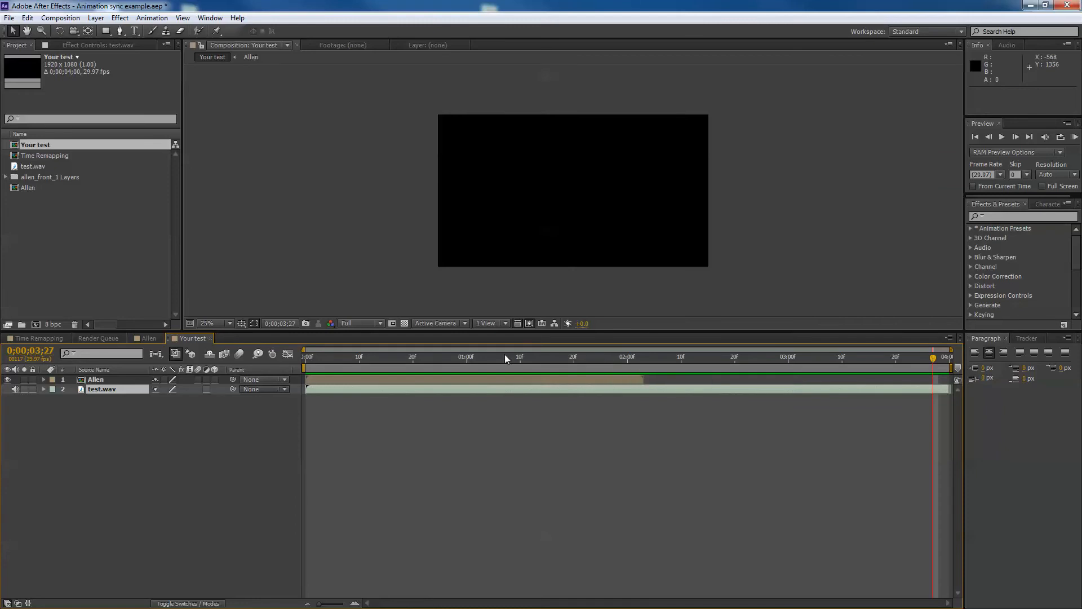
click(397, 357)
drag(387, 359, 450, 362)
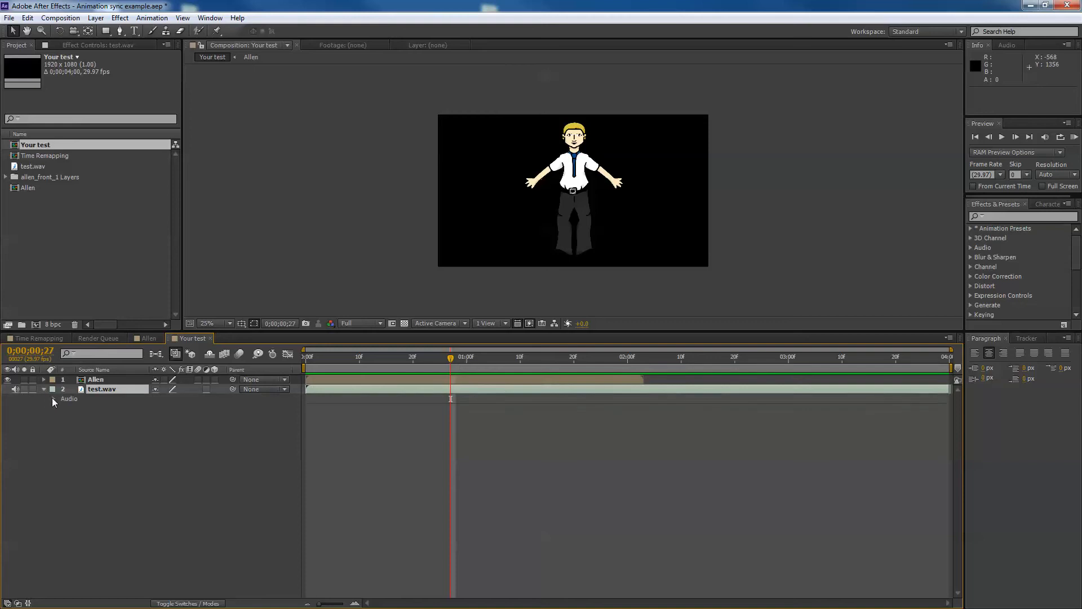
Reveal the test.wav layer's audio waveform and expand the Allen layer's properties
click(52, 398)
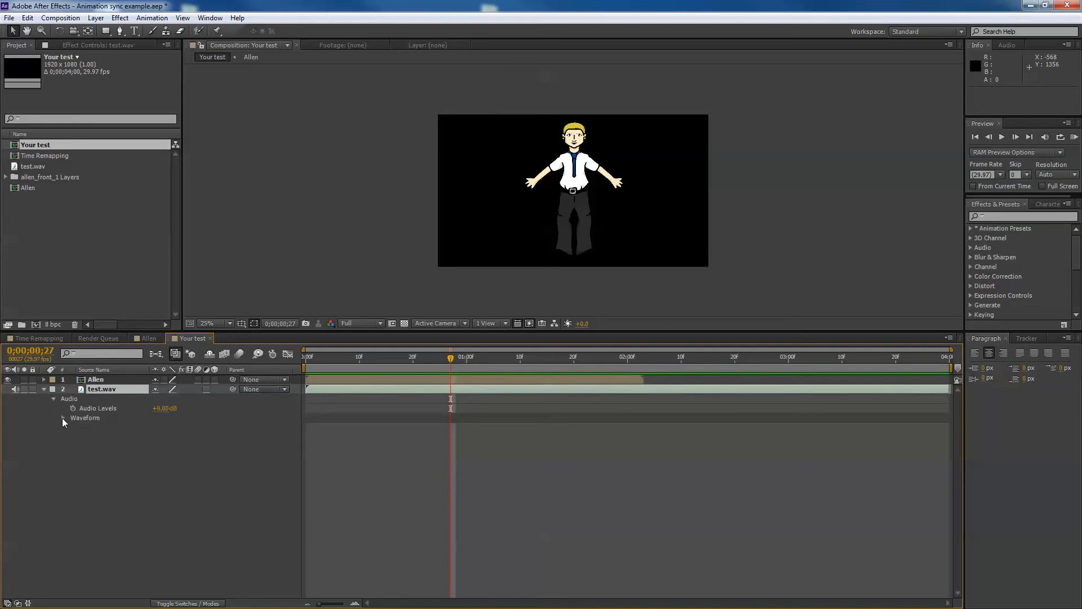
click(63, 417)
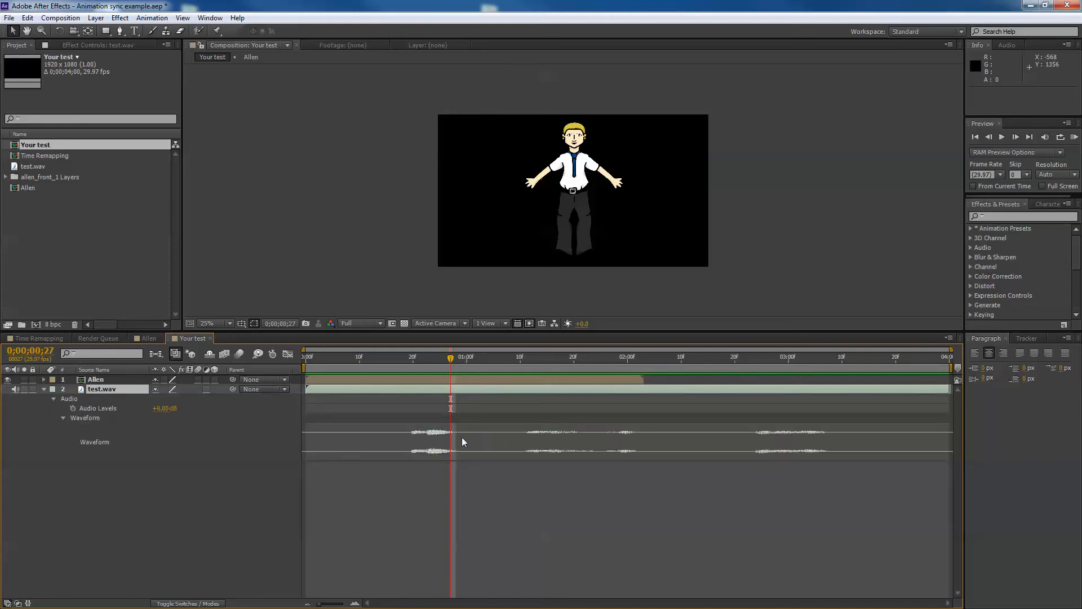
drag(418, 360, 498, 397)
click(45, 379)
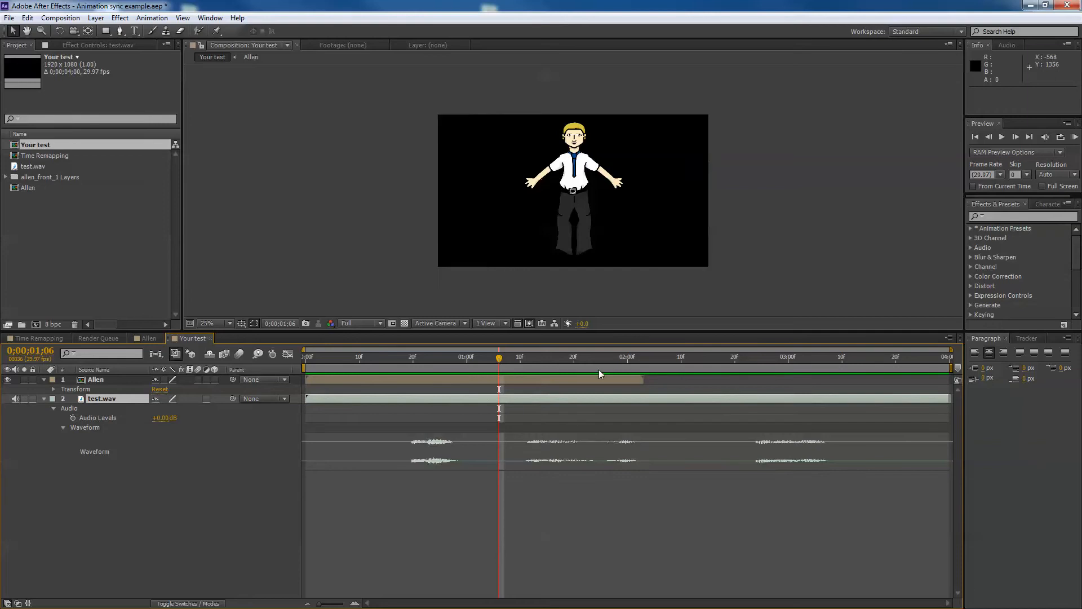
drag(500, 361, 341, 336)
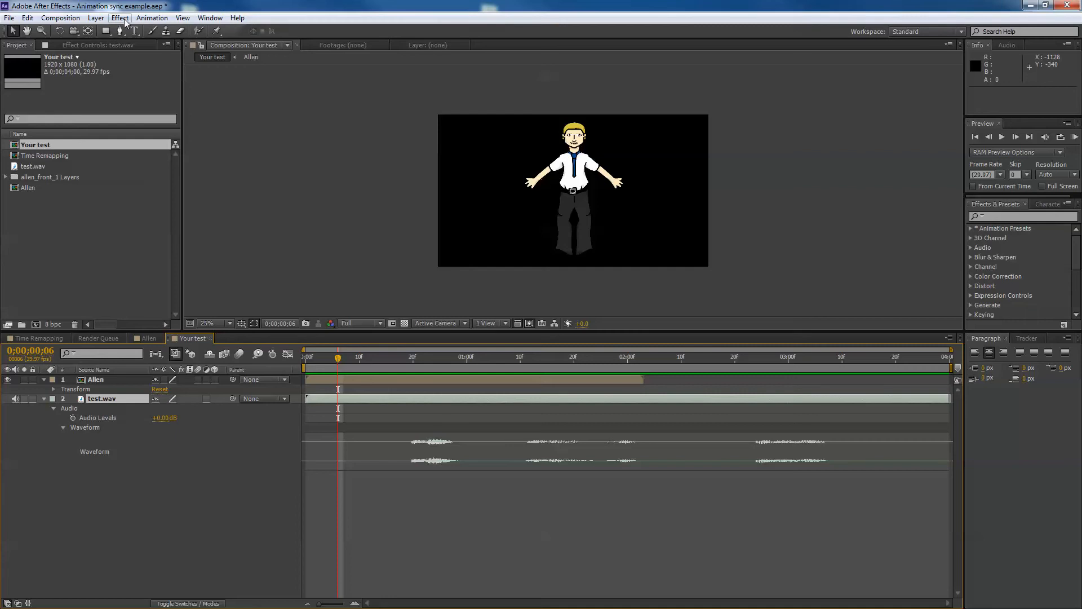
Apply Freeze Frame to the test.wav layer and undo it
click(99, 20)
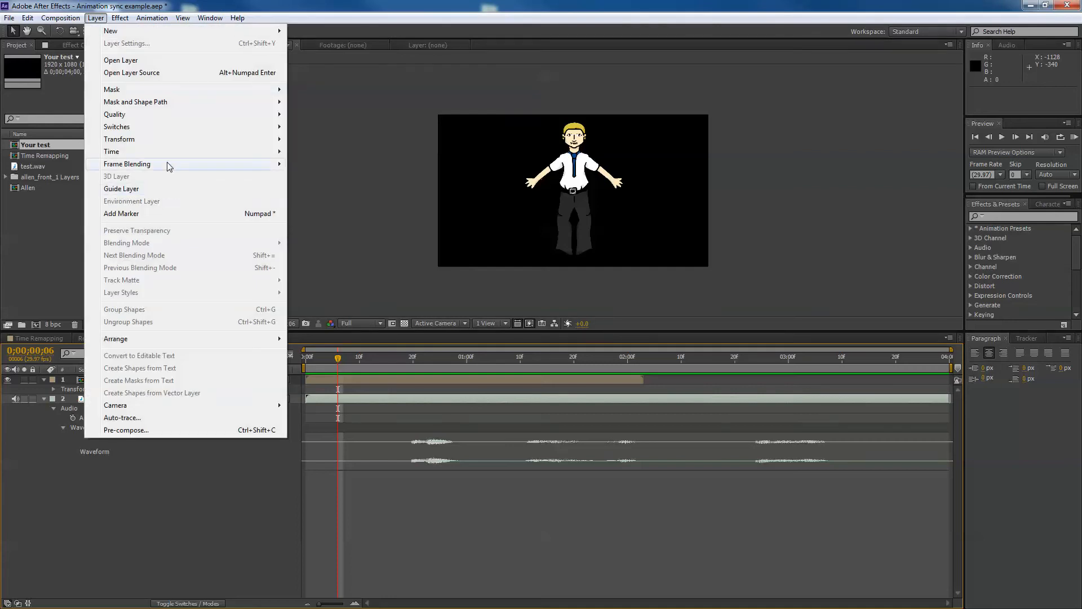
mouse_move(140, 151)
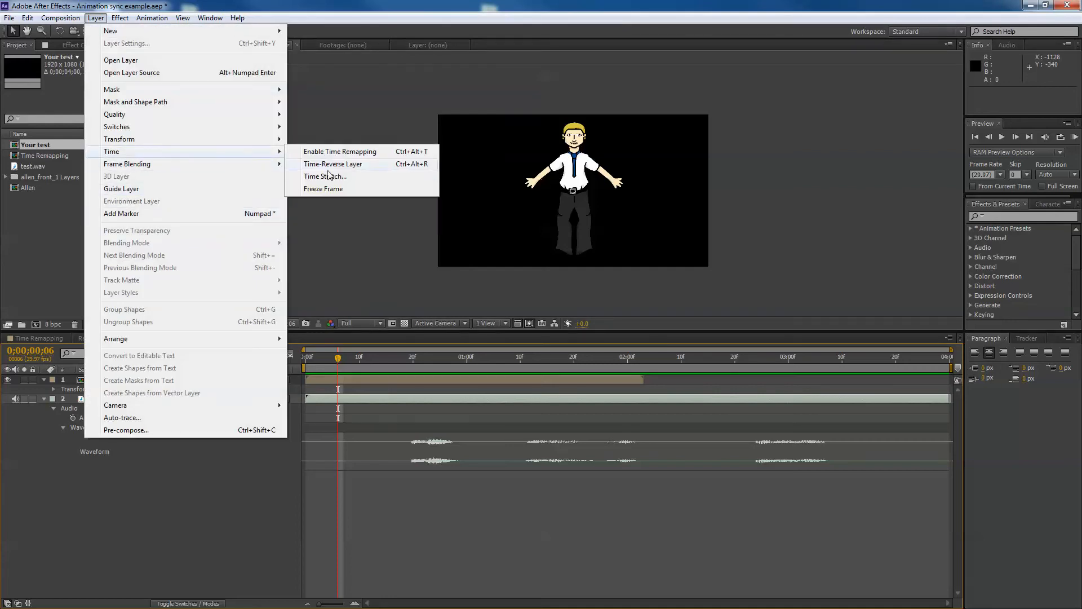
click(336, 189)
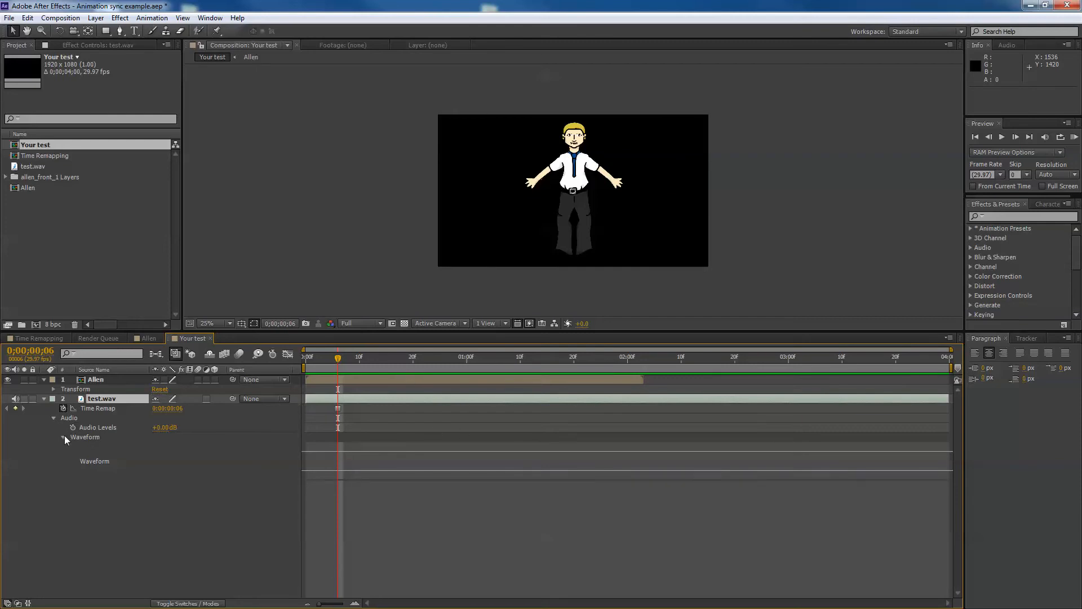
key(ctrl+z)
Apply Freeze Frame to the Allen layer at 0;00;00;06
click(322, 381)
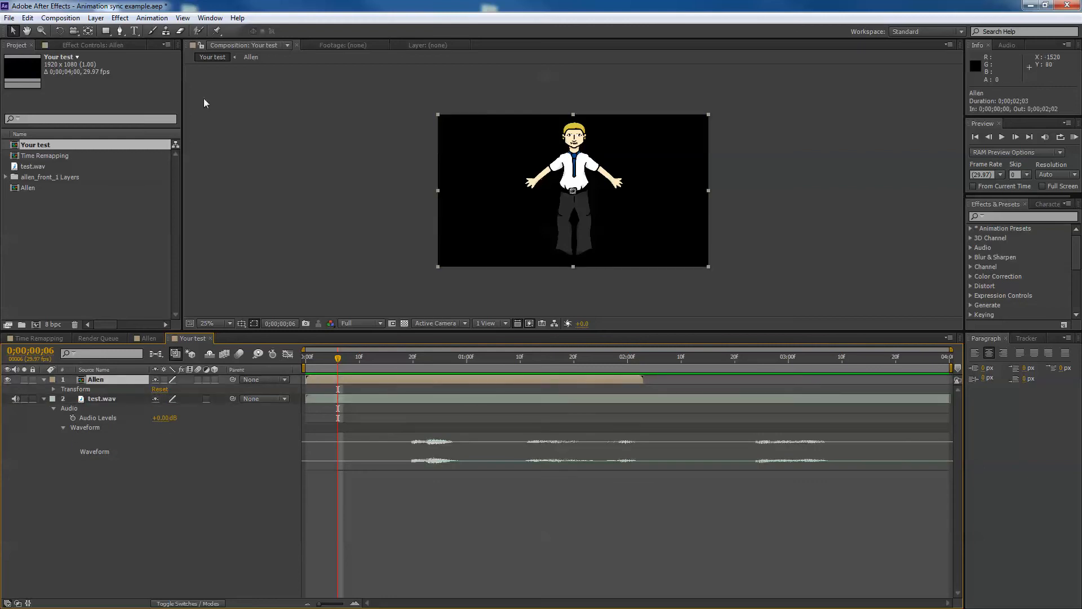
click(120, 17)
mouse_move(96, 18)
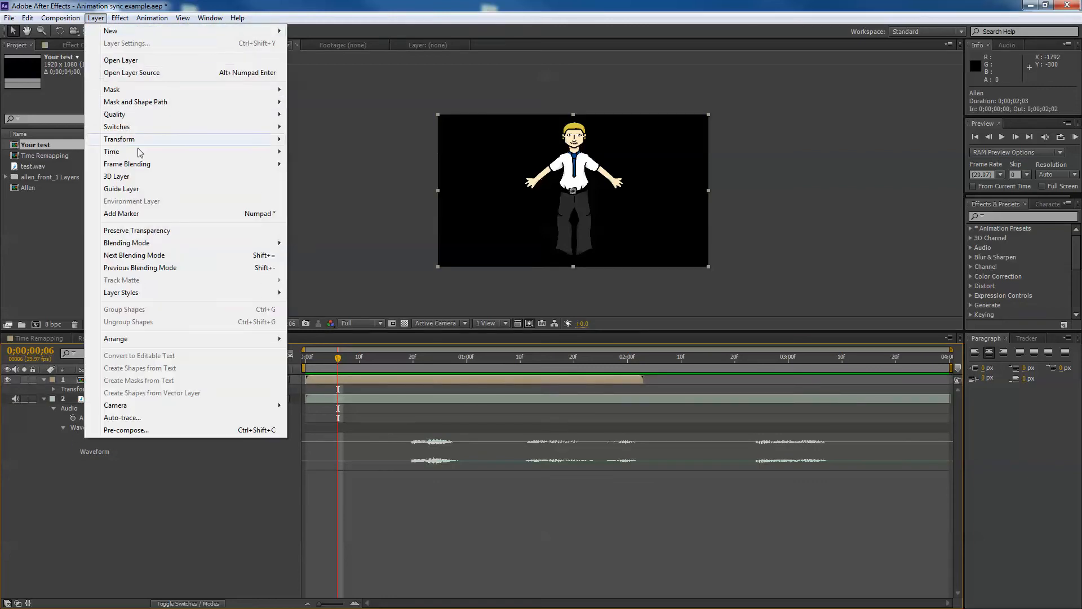
mouse_move(137, 153)
click(341, 189)
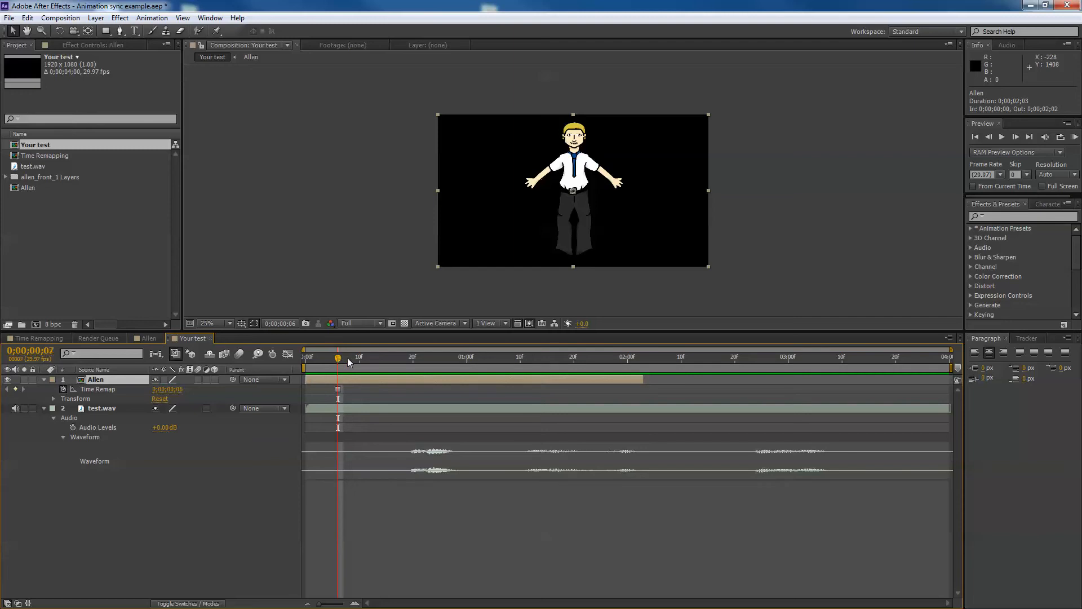
Extend the Allen layer's out point to the end of the composition
drag(341, 358, 413, 362)
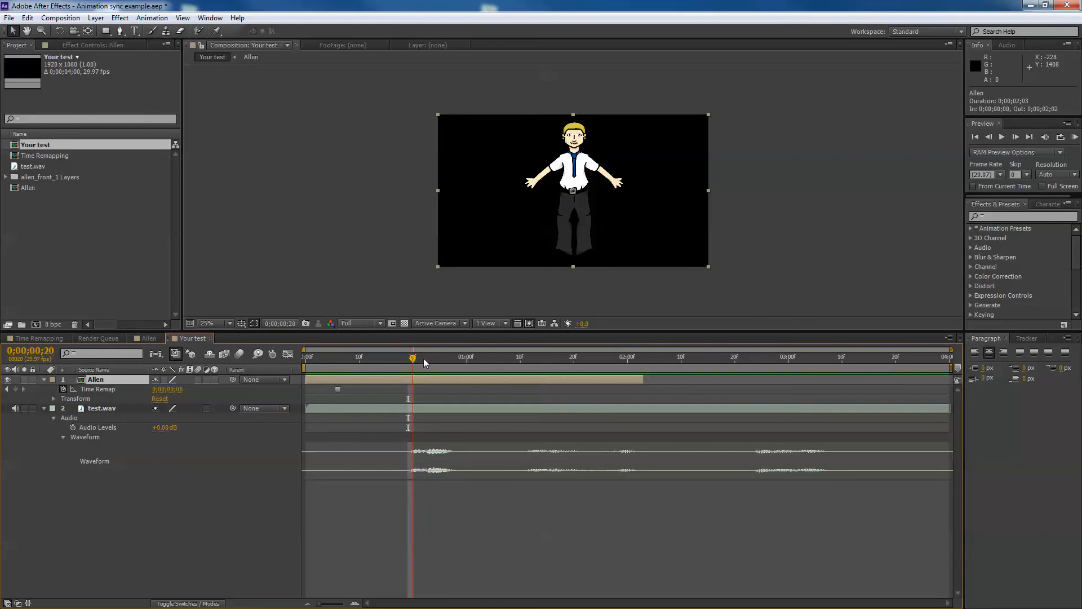
drag(424, 358, 654, 357)
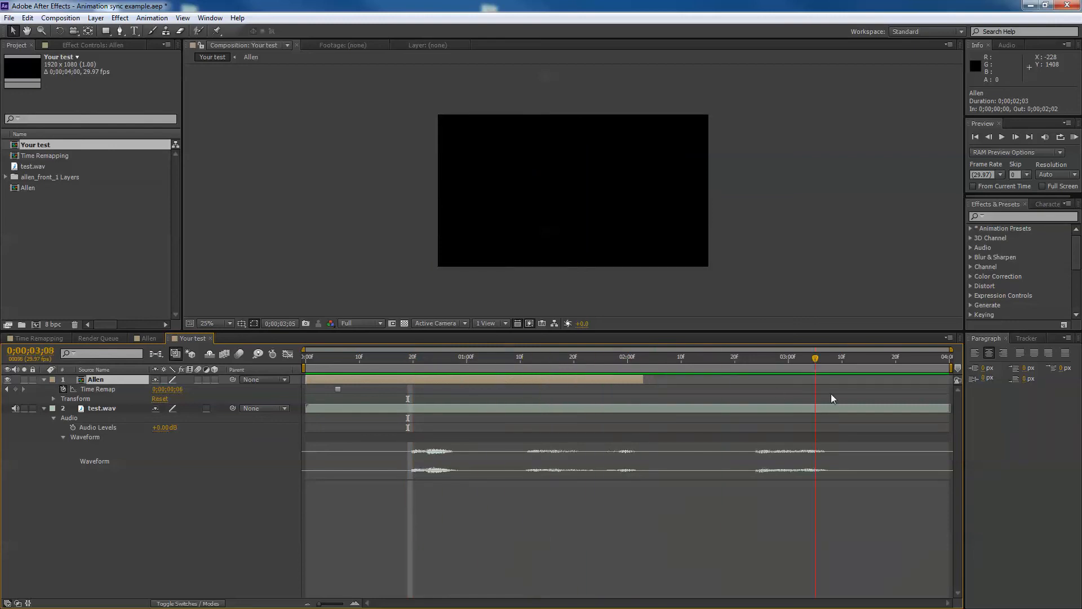
drag(776, 388, 413, 359)
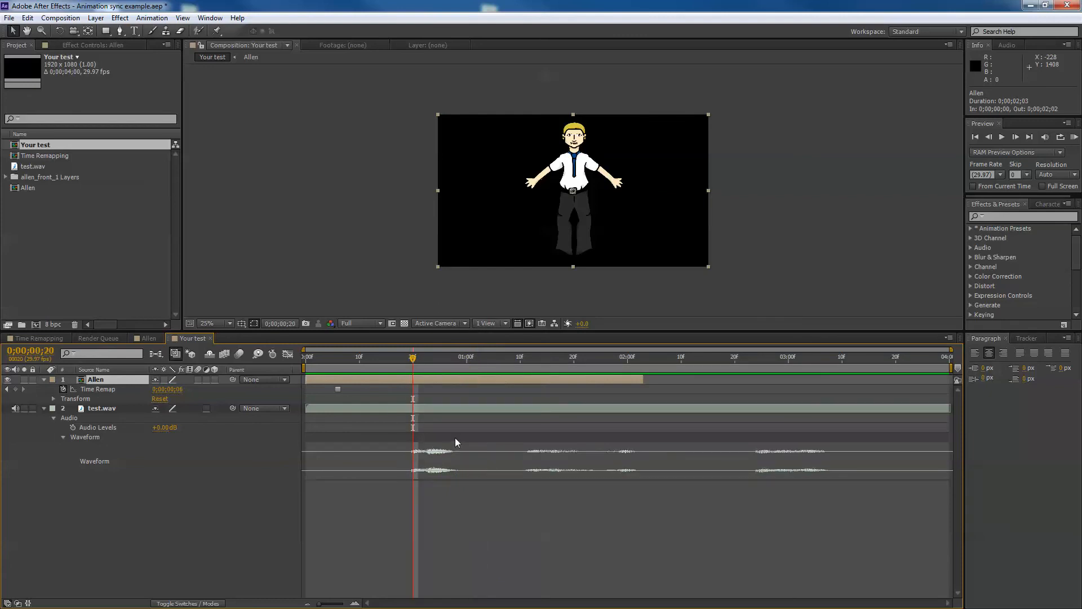
key(Page_Up)
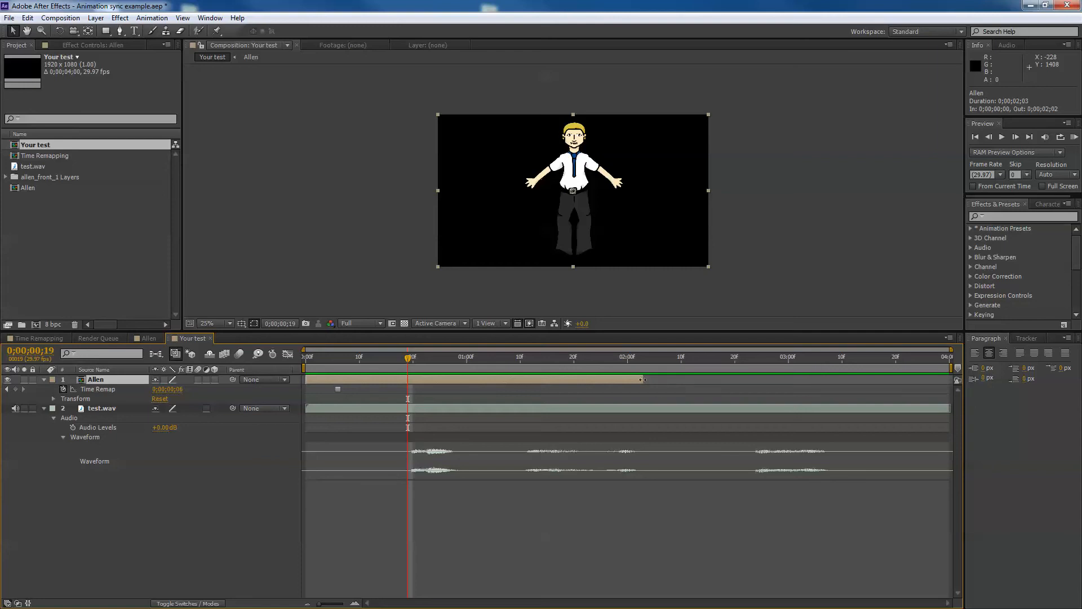
drag(643, 380, 950, 379)
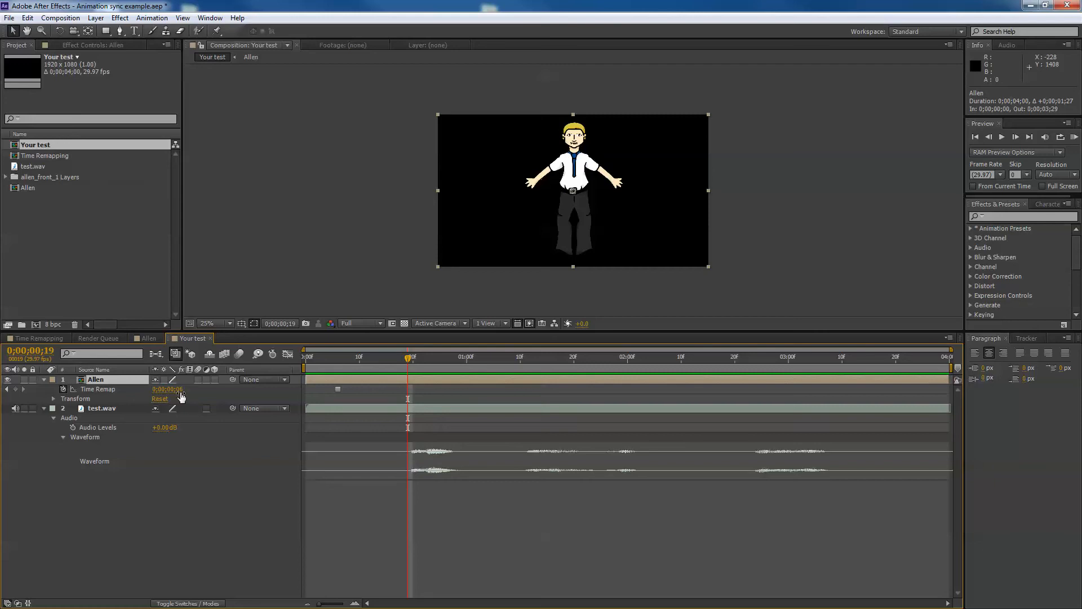
Keyframe Allen's Time Remap to 0;00;01;05 at 0;00;00;19, 0;00;02;03 at 0;00;00;24, and 0;00;00;00 at 0;00;01;00
drag(179, 393, 194, 389)
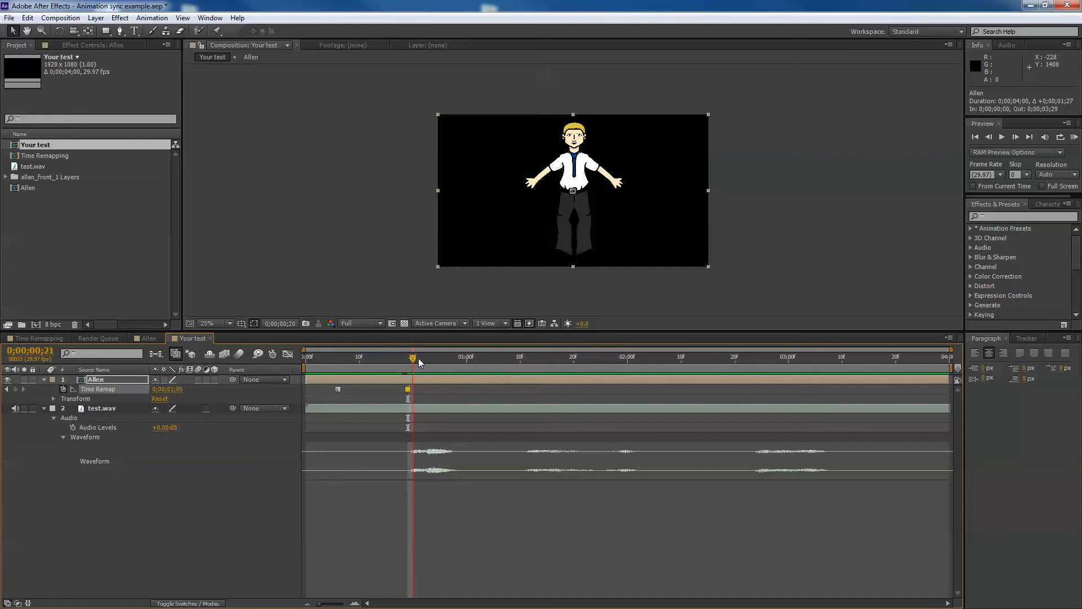
mouse_move(424, 358)
mouse_down()
mouse_move(445, 360)
mouse_move(418, 365)
mouse_move(435, 362)
mouse_up()
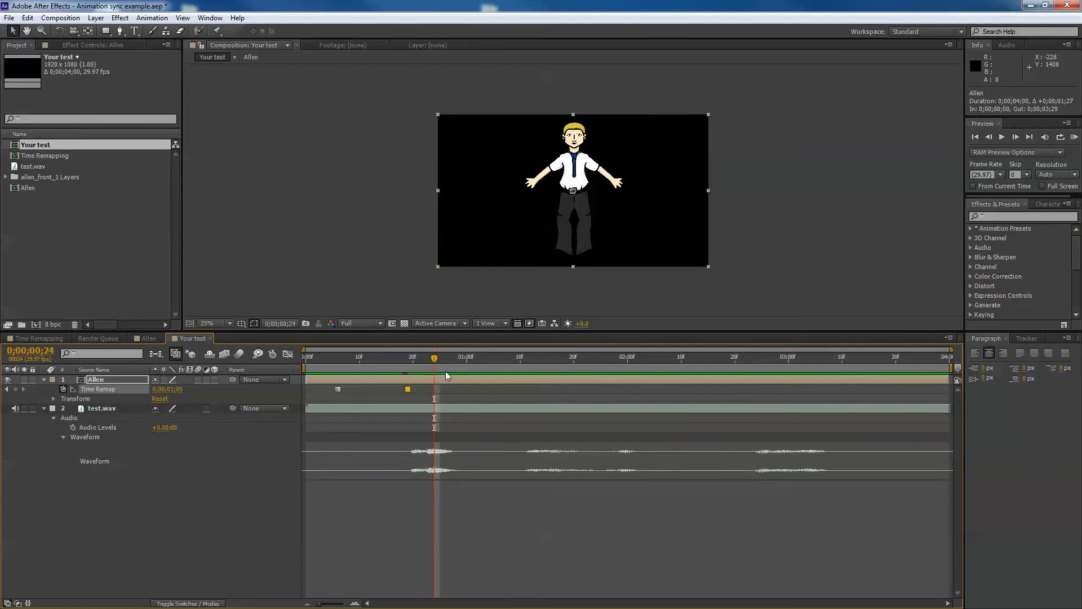
drag(174, 389, 192, 389)
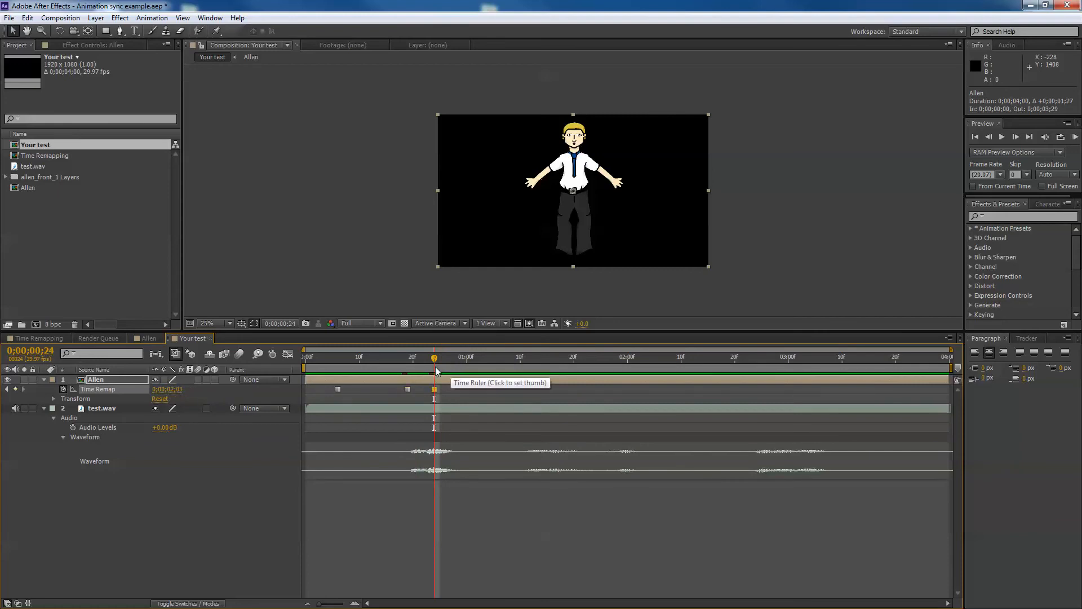
drag(435, 360, 466, 360)
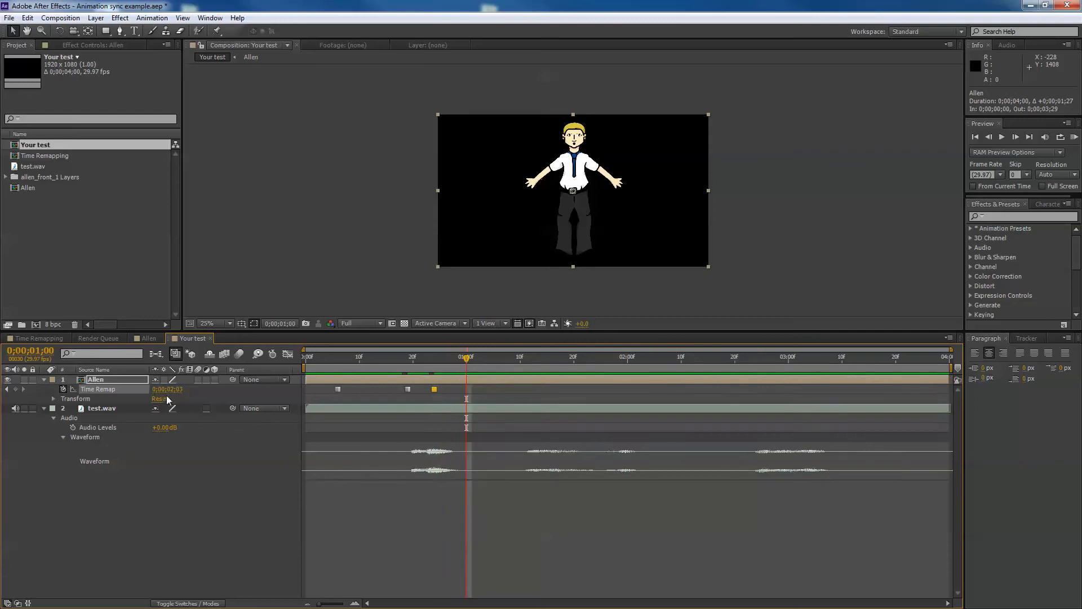
drag(173, 390, 32, 381)
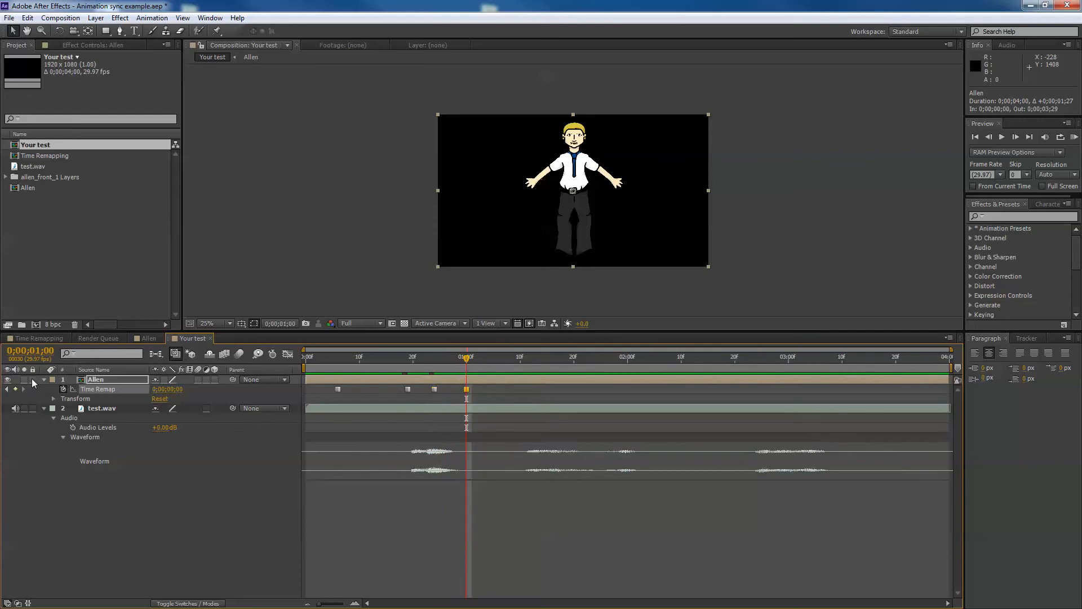
Preview the lip-sync animation together with the audio from near the start
click(336, 368)
key(KP_0)
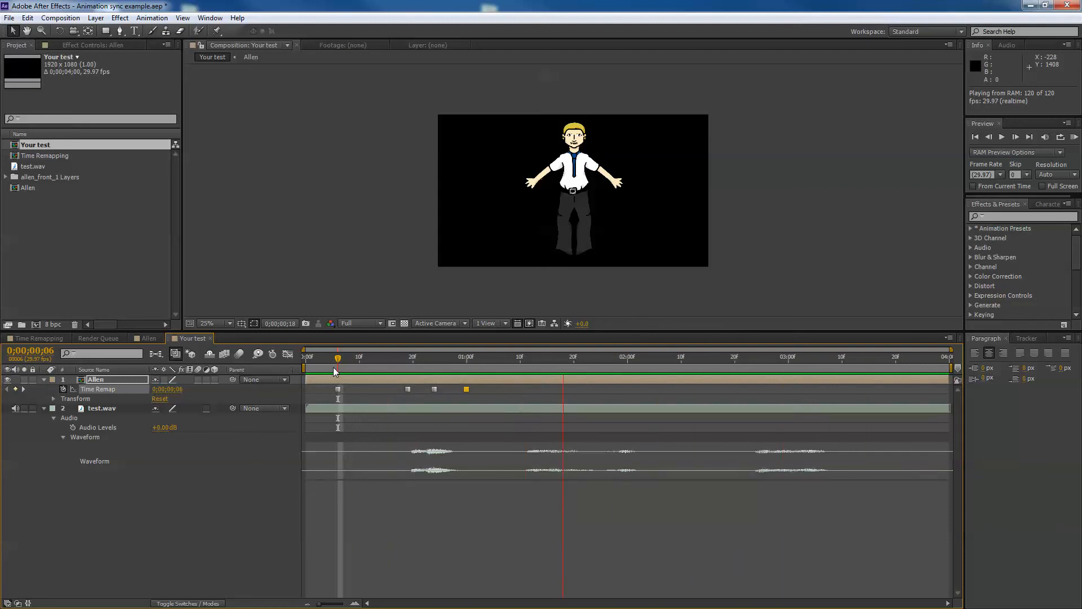
key(space)
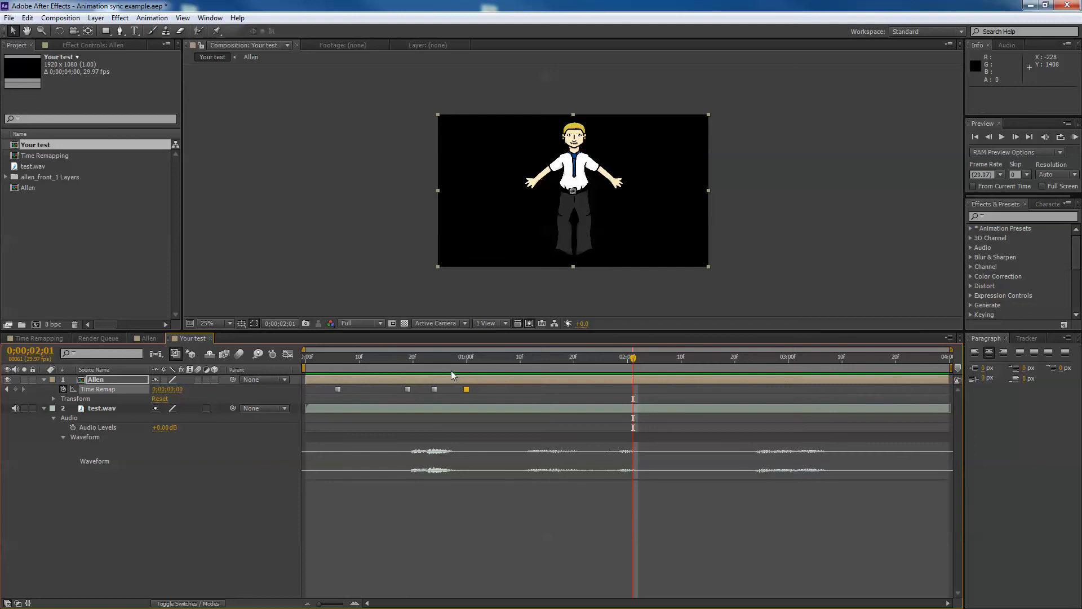
drag(450, 370, 466, 367)
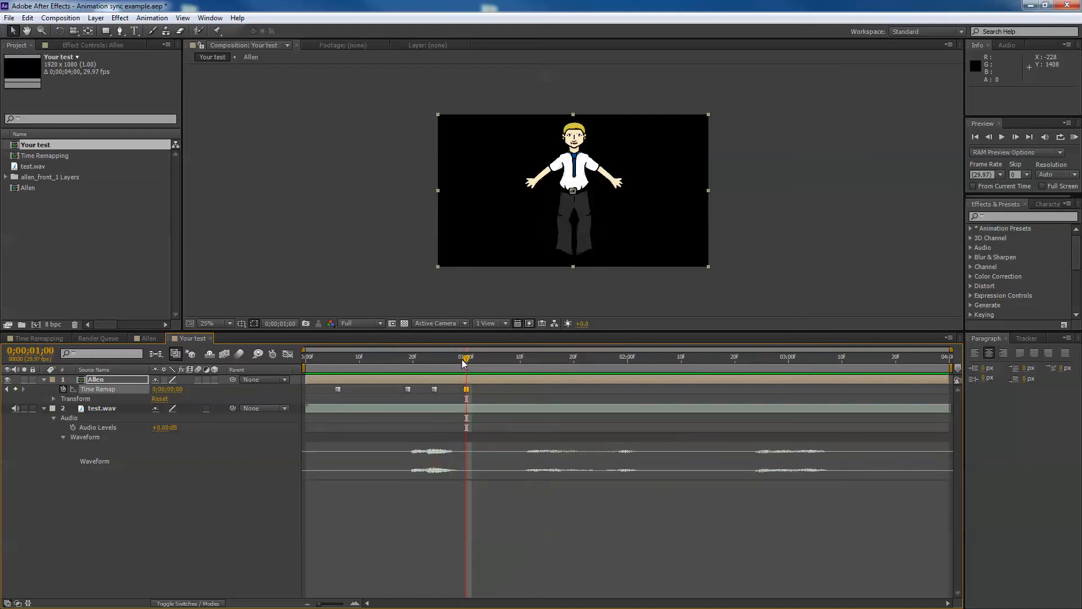
Move the Allen layer's Time Remap keyframe from 0;00;01;00 to 0;00;00;29
click(461, 366)
click(466, 389)
drag(467, 390, 452, 358)
Set the Time Remap keyframe at 0;00;00;24 to 0;00;01;23
drag(456, 357, 435, 358)
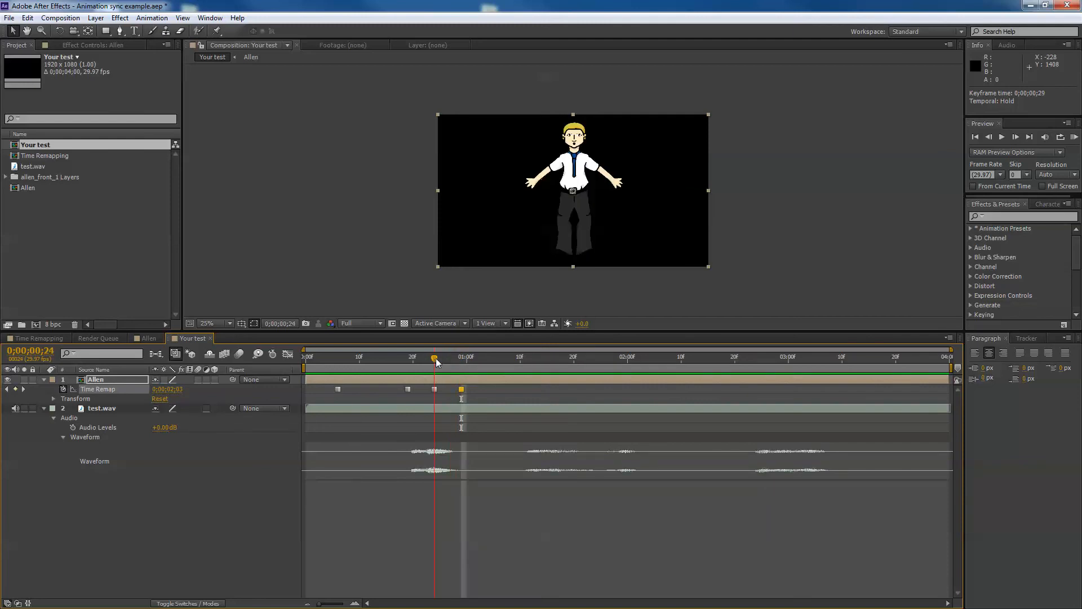
click(434, 389)
drag(184, 393, 170, 393)
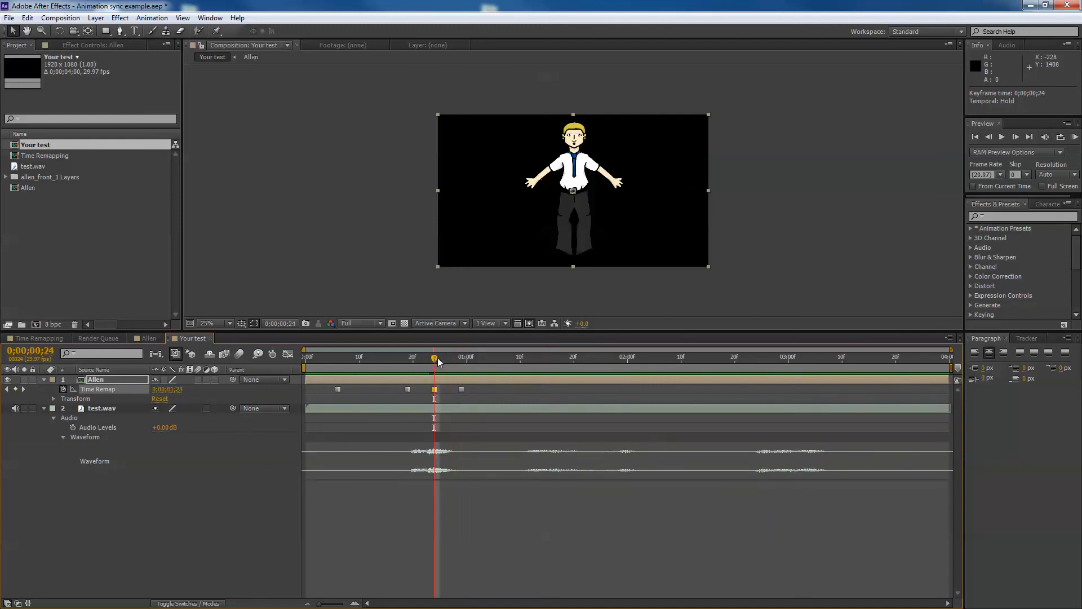
Add layer markers on the Allen layer at the spoken syllables of the audio between about 0;00;01;11 and 0;00;02;04
drag(438, 357, 461, 356)
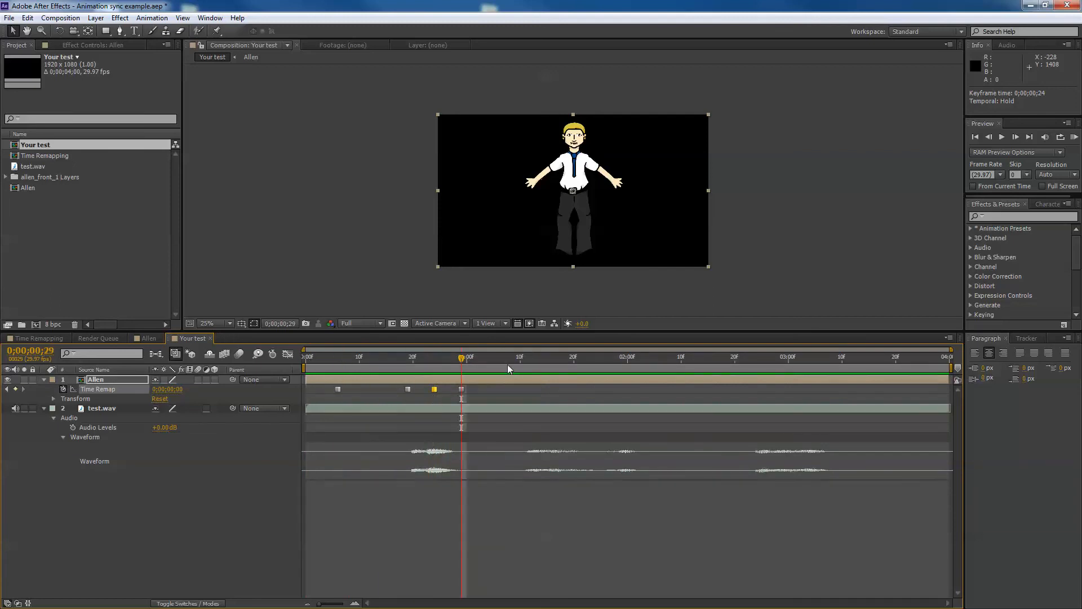
drag(507, 364, 521, 364)
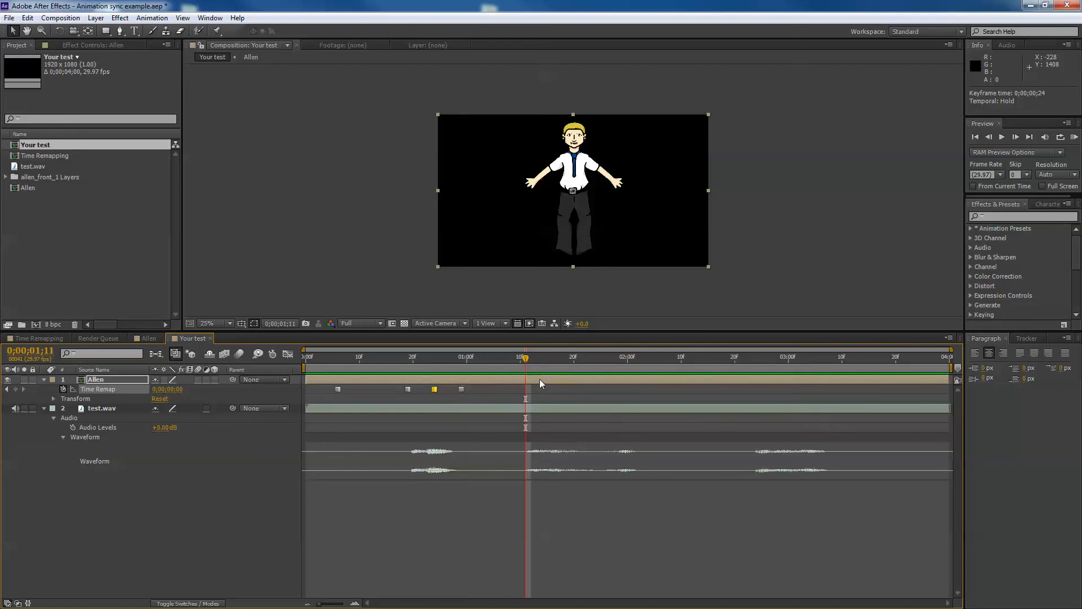
click(539, 379)
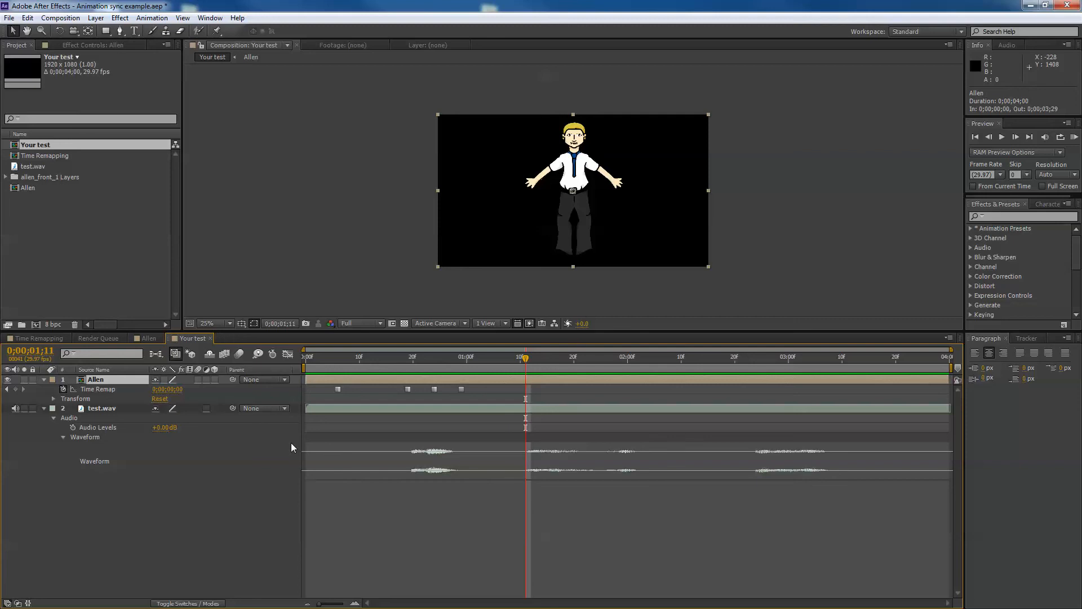
click(534, 358)
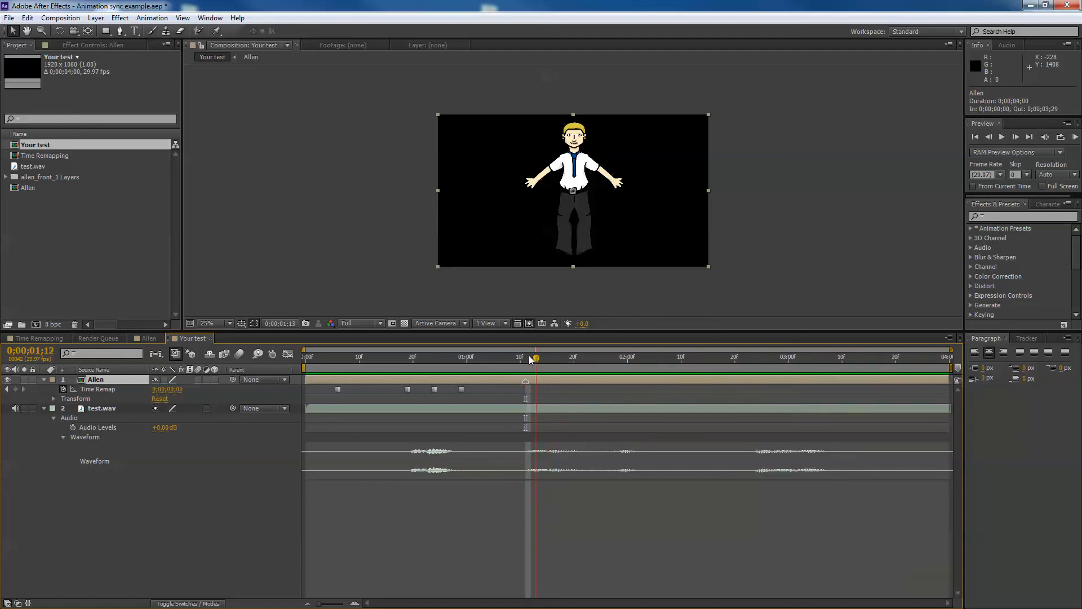
drag(531, 359, 548, 364)
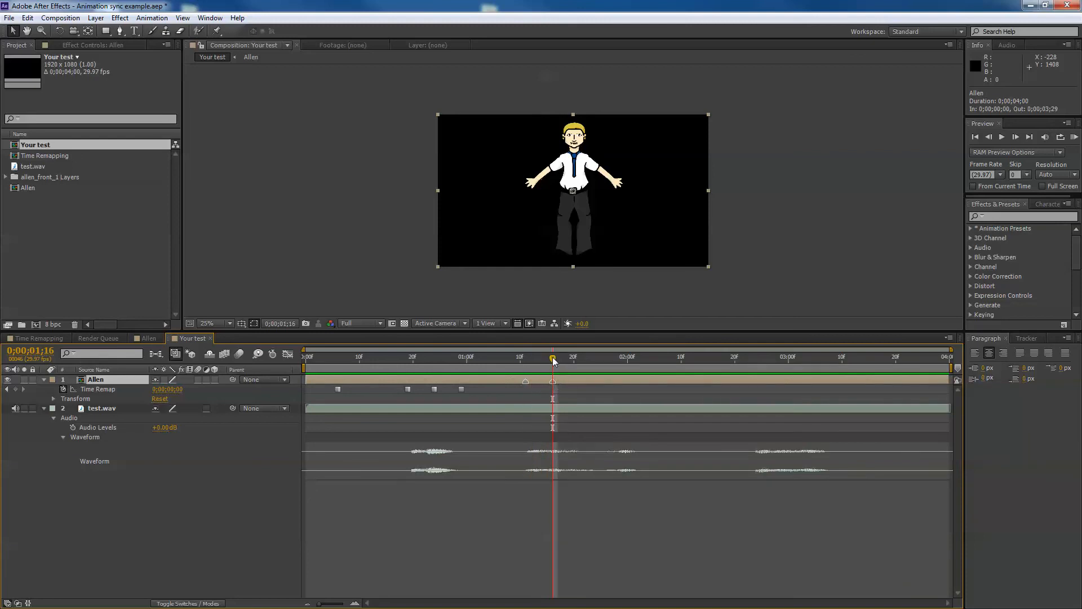
drag(553, 357, 564, 359)
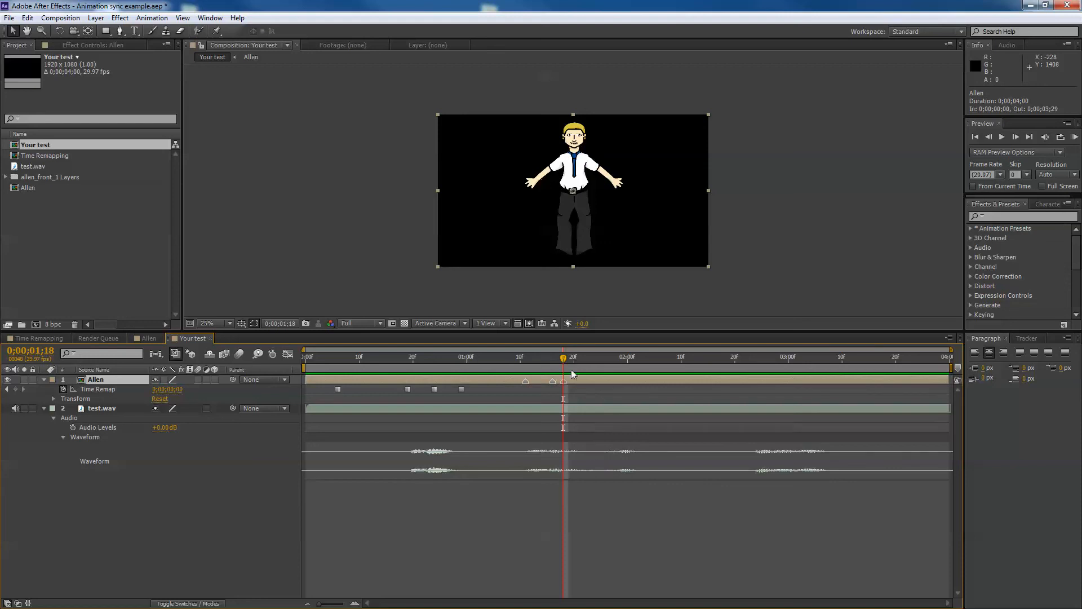
drag(581, 358, 575, 359)
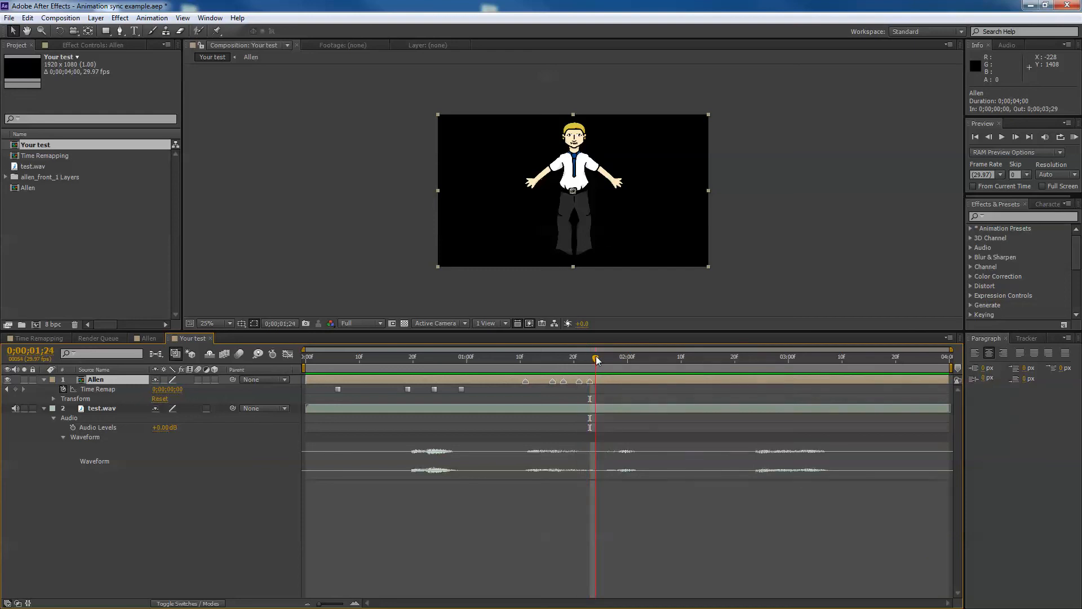
drag(596, 360, 649, 356)
key(KP_Multiply)
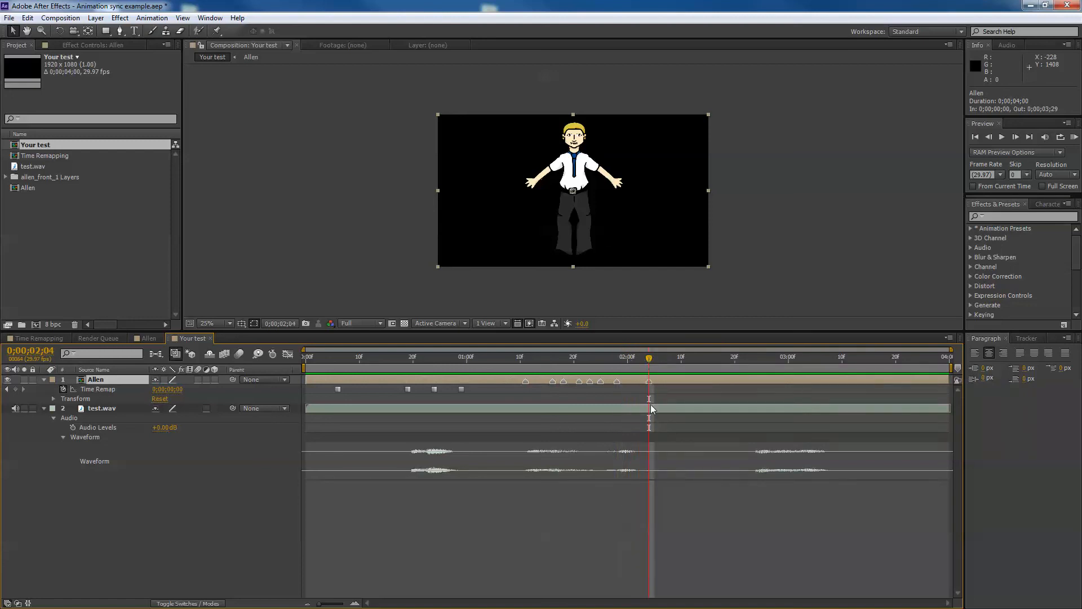
Add a Time Remap keyframe at 0;00;02;04 and keyframe Time Remap to 0;00;01;00 at 0;00;01;11
click(15, 389)
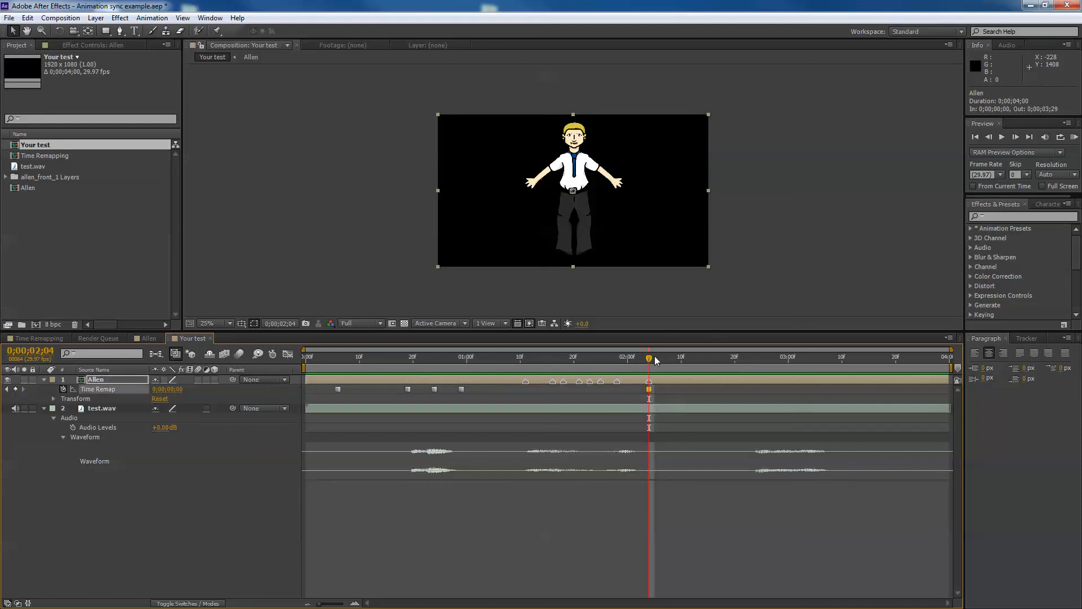
click(520, 357)
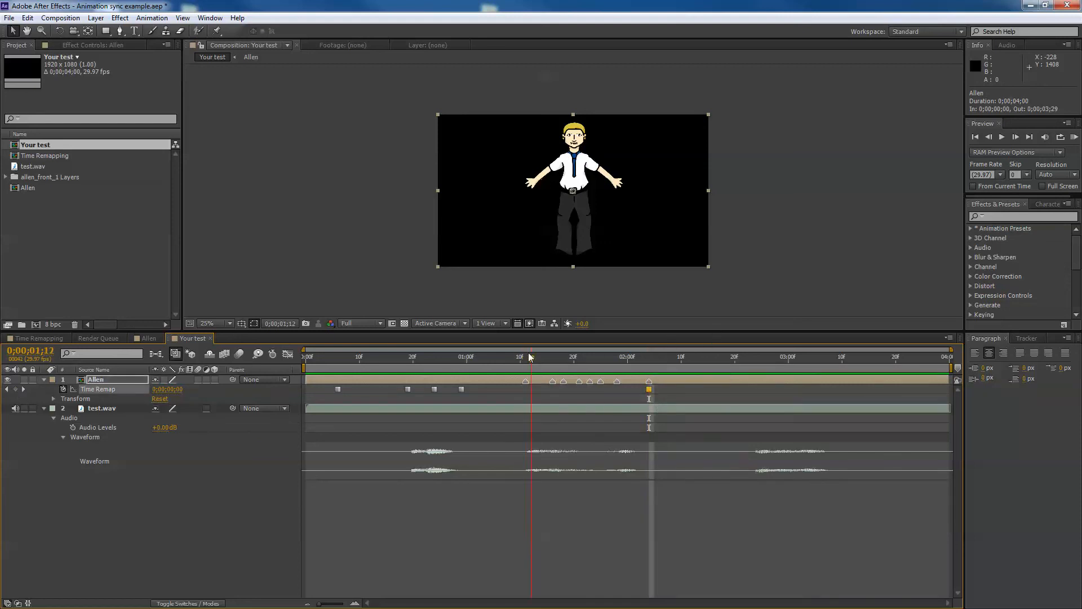
drag(528, 354, 524, 355)
drag(172, 390, 187, 391)
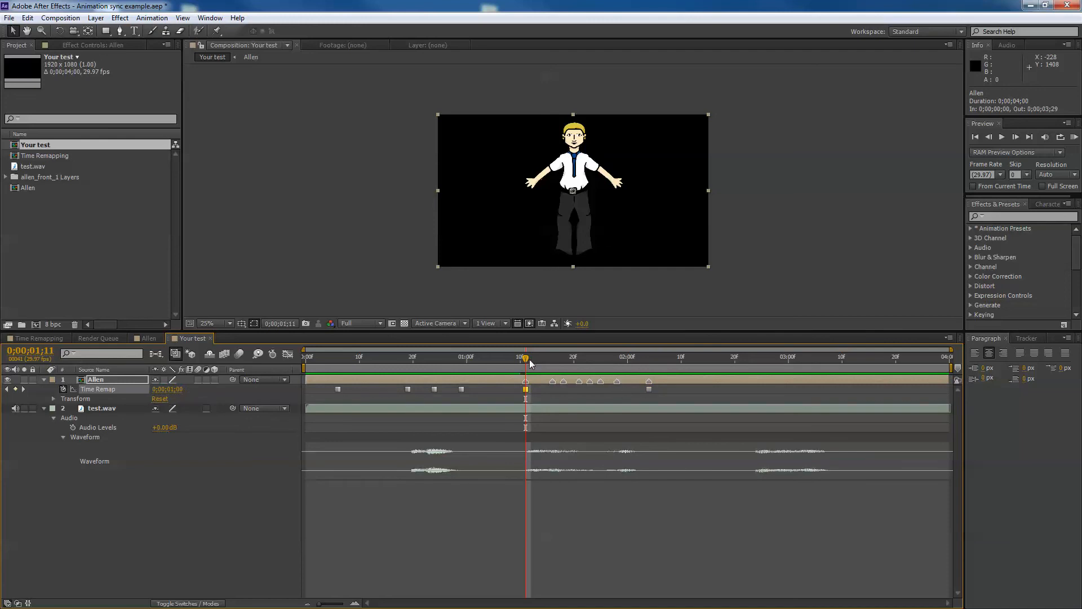
Keyframe new Time Remap mouth frames at 0;00;01;16 and 0;00;01;18 by scrubbing the value
click(553, 358)
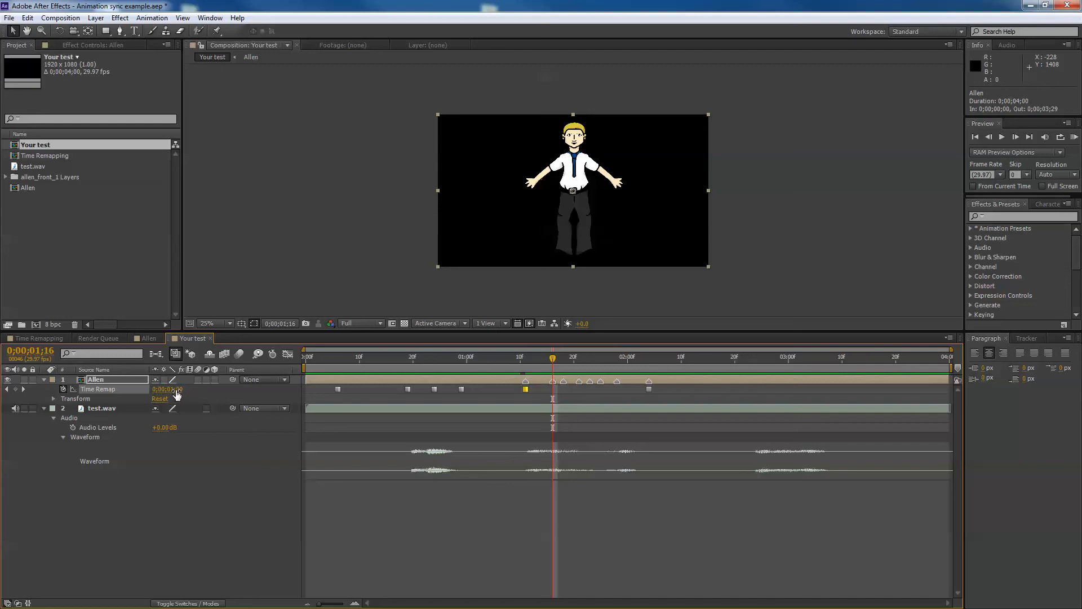
drag(176, 390, 190, 389)
key(Page_Down)
key(Page_Down)
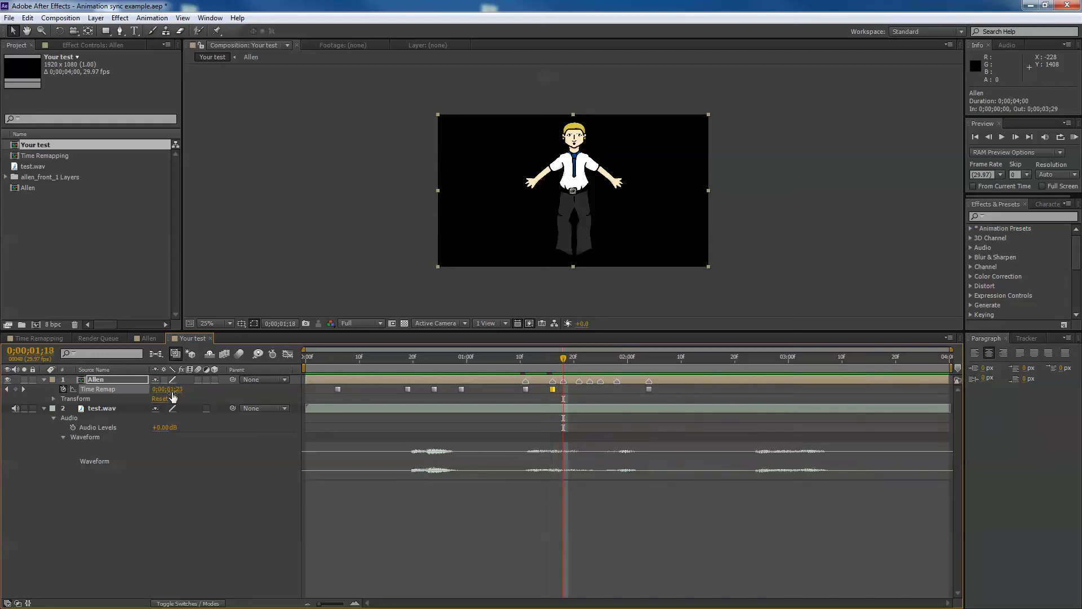
drag(172, 393, 143, 390)
Keyframe new Time Remap mouth frames at 0;00;01;21 and 0;00;01;23 by scrubbing the value
drag(565, 359, 580, 357)
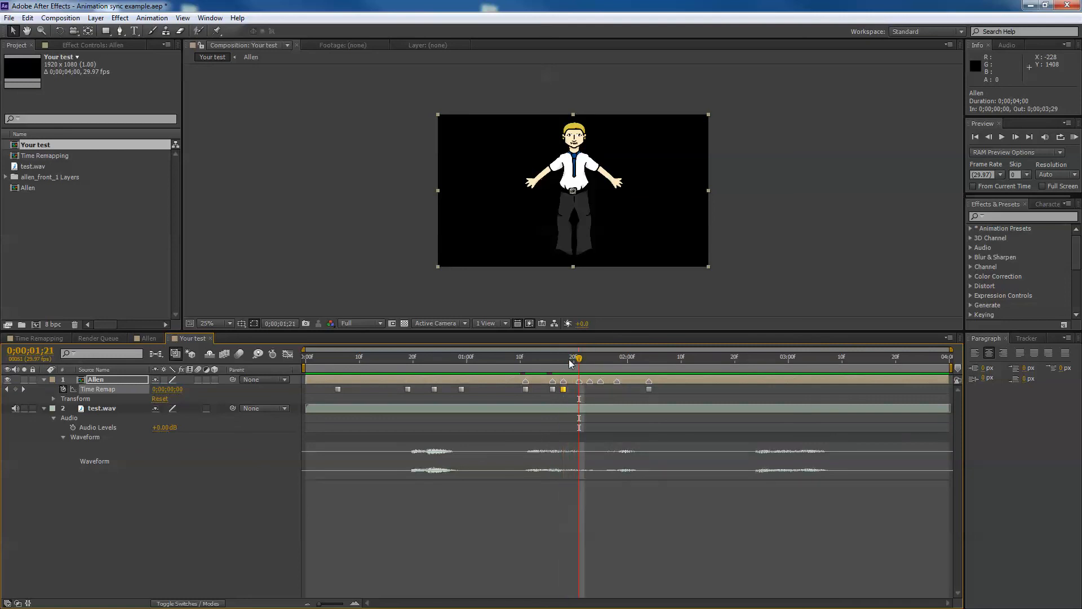
drag(169, 390, 194, 390)
click(588, 356)
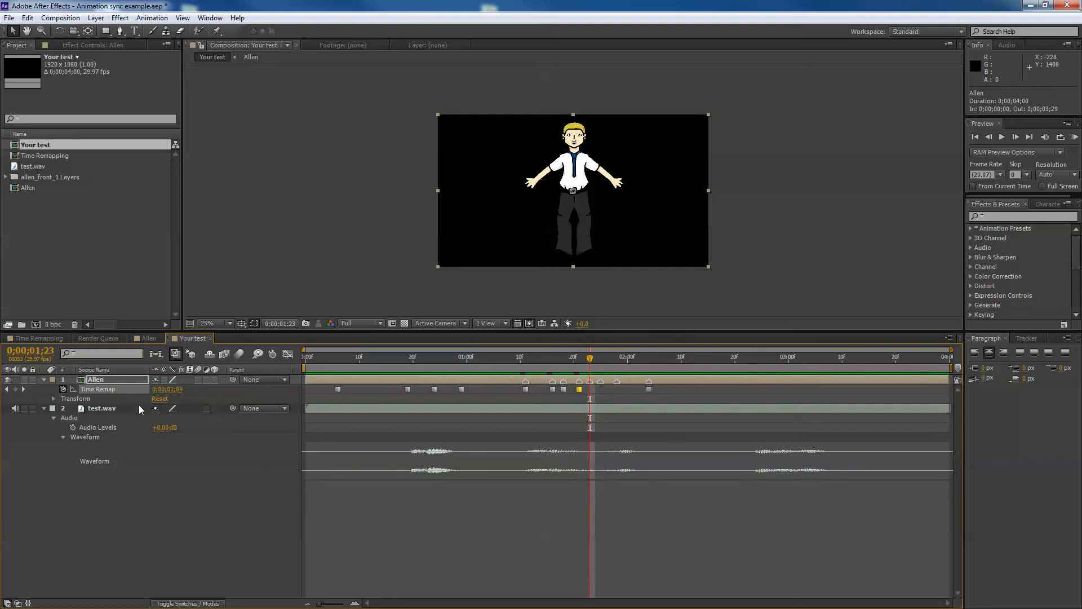
drag(170, 389, 96, 393)
Keyframe Time Remap to 0;00;01;29 at 0;00;01;25 and to 0;00;01;04 at 0;00;01;28
drag(590, 357, 600, 357)
drag(178, 390, 221, 393)
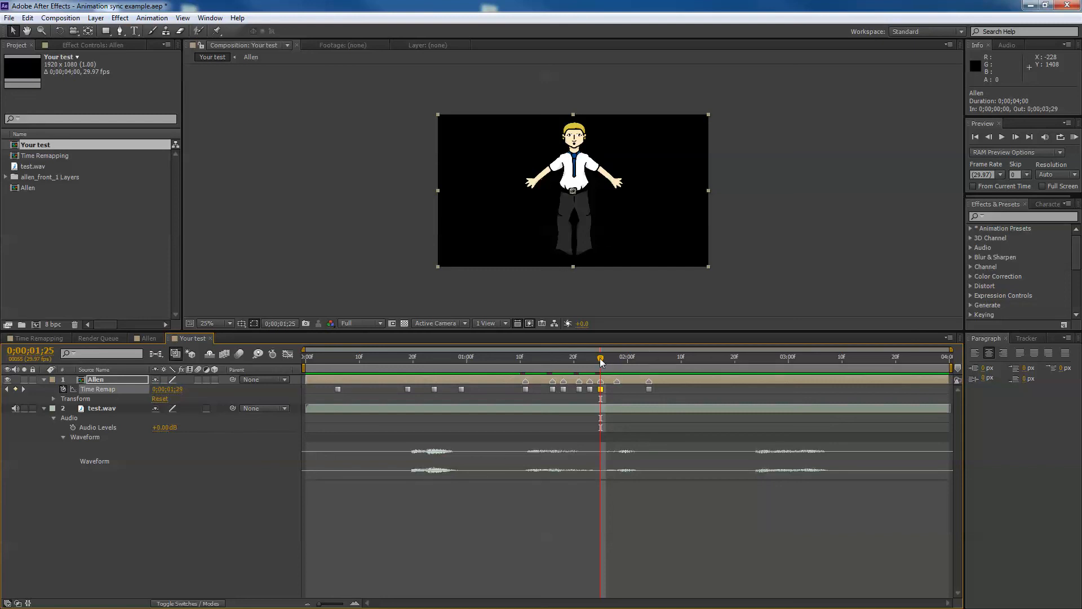
drag(601, 358, 617, 359)
drag(153, 388, 139, 389)
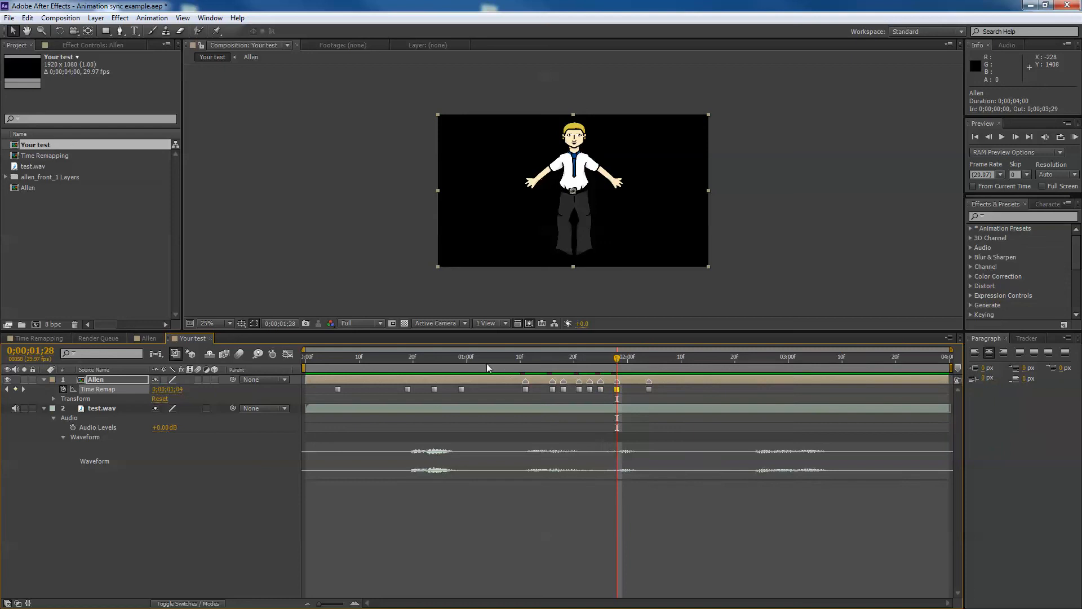
Preview the lip-sync animation with the audio, first from 0;00;00;29 and then as a RAM preview from the start
click(461, 365)
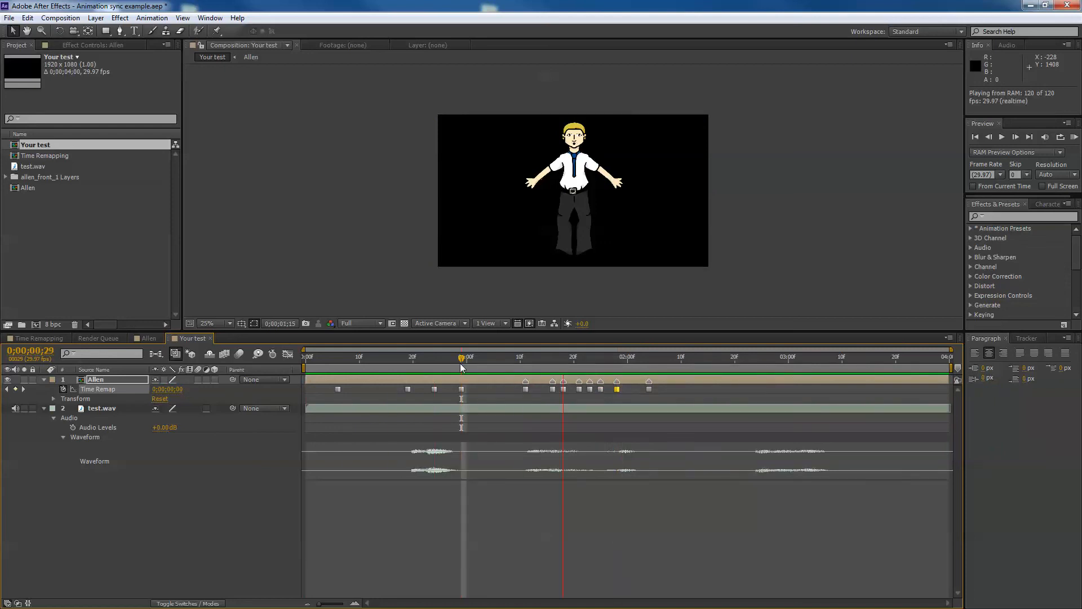
key(space)
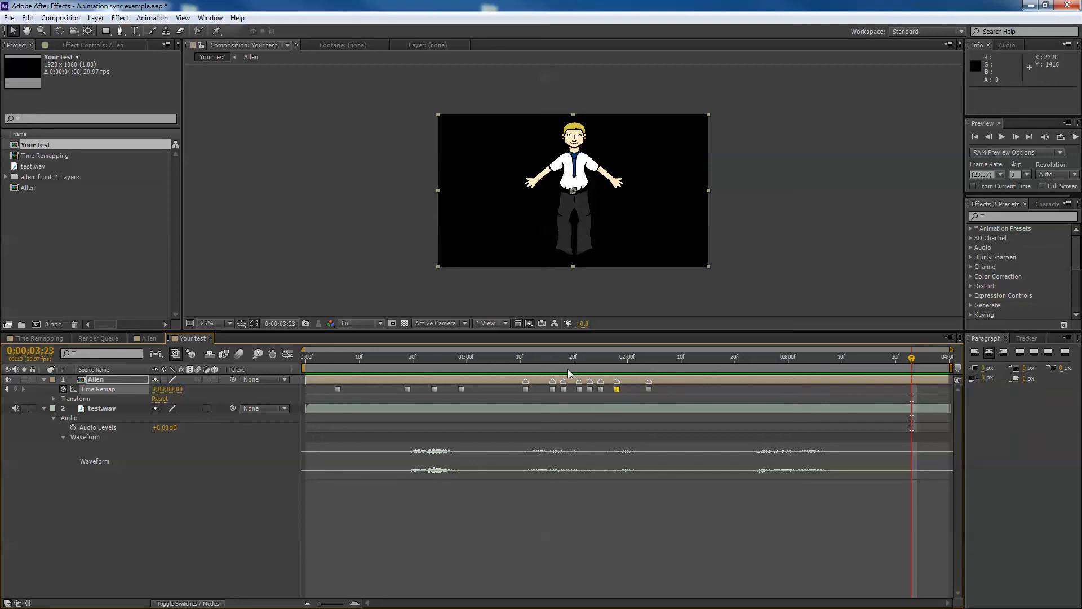
drag(563, 367, 590, 366)
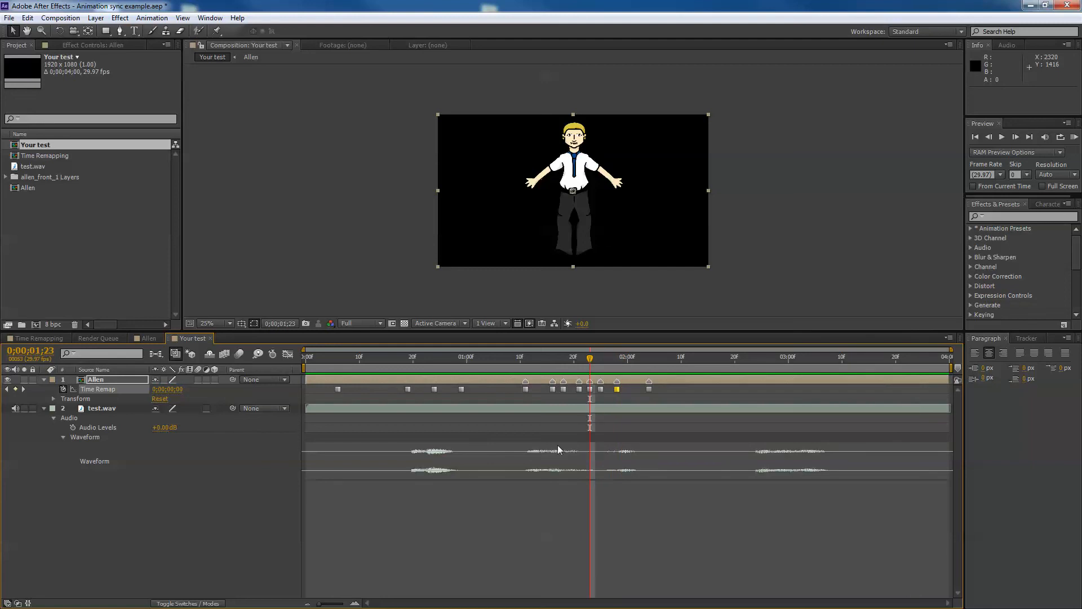
drag(471, 360, 219, 354)
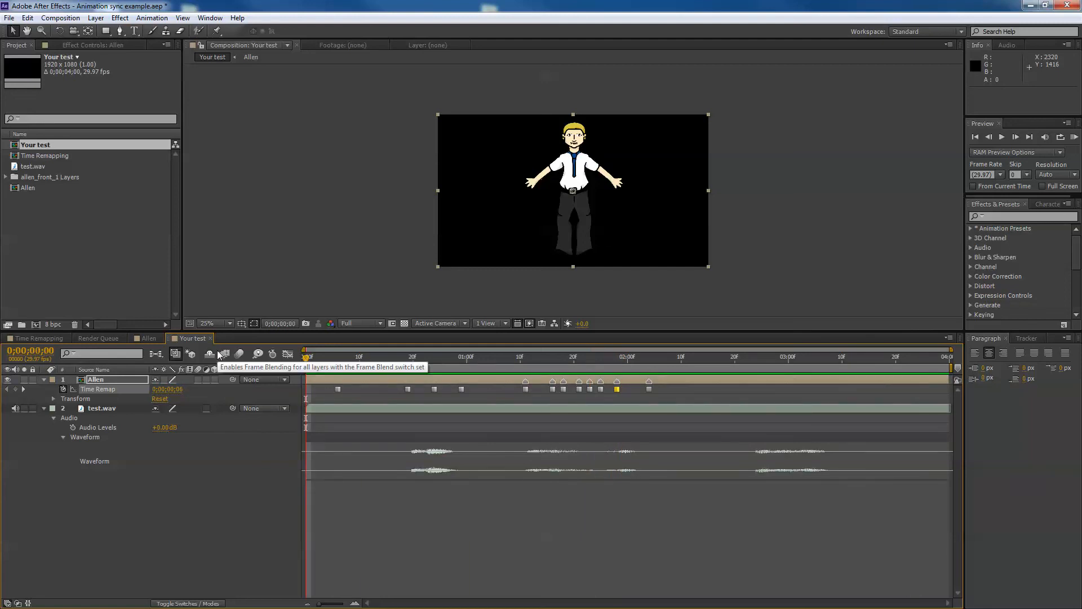
key(KP_0)
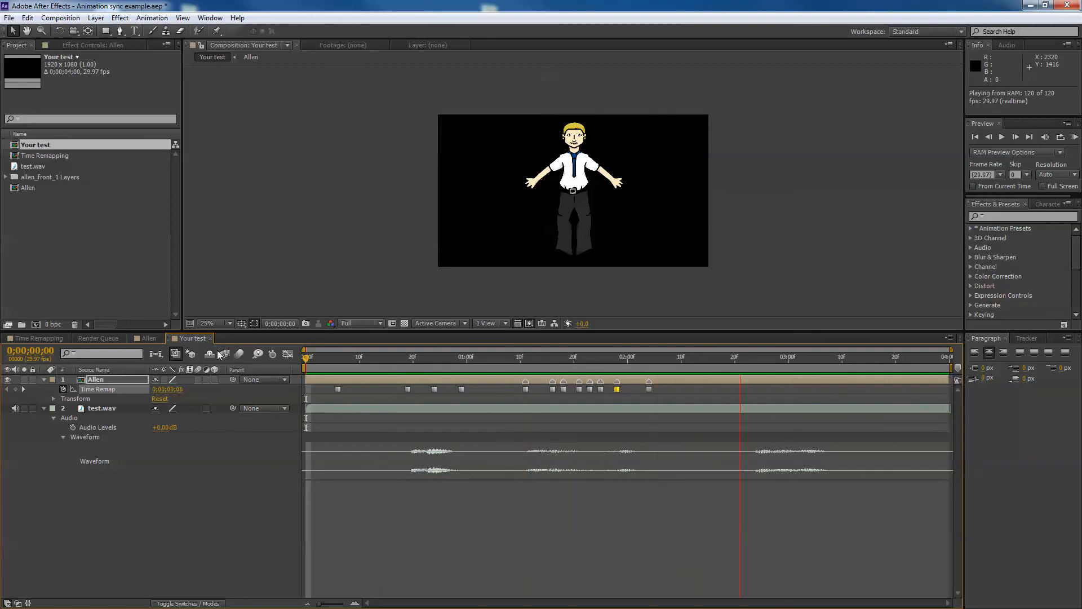
key(space)
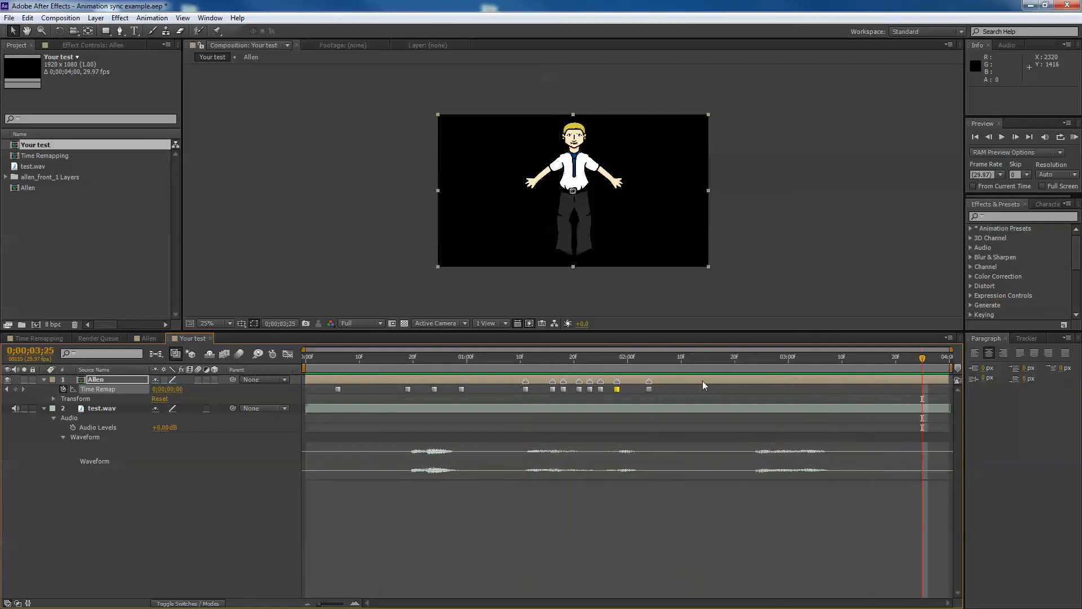
Keyframe Time Remap to 0;00;01;04 at 0;00;02;24 and add another mouth keyframe at 0;00;02;28
click(754, 364)
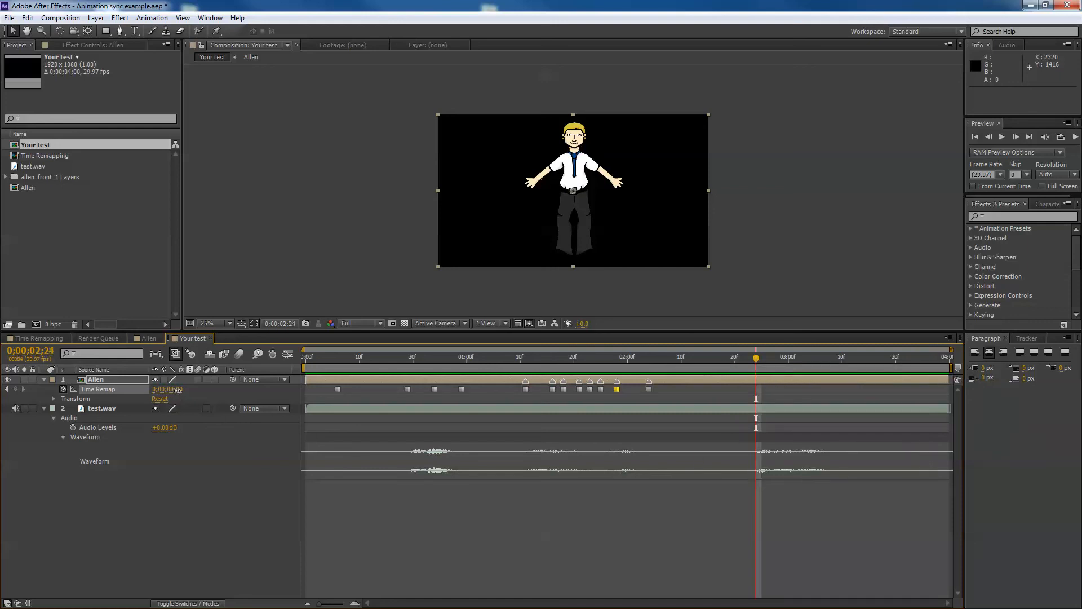
drag(176, 389, 202, 391)
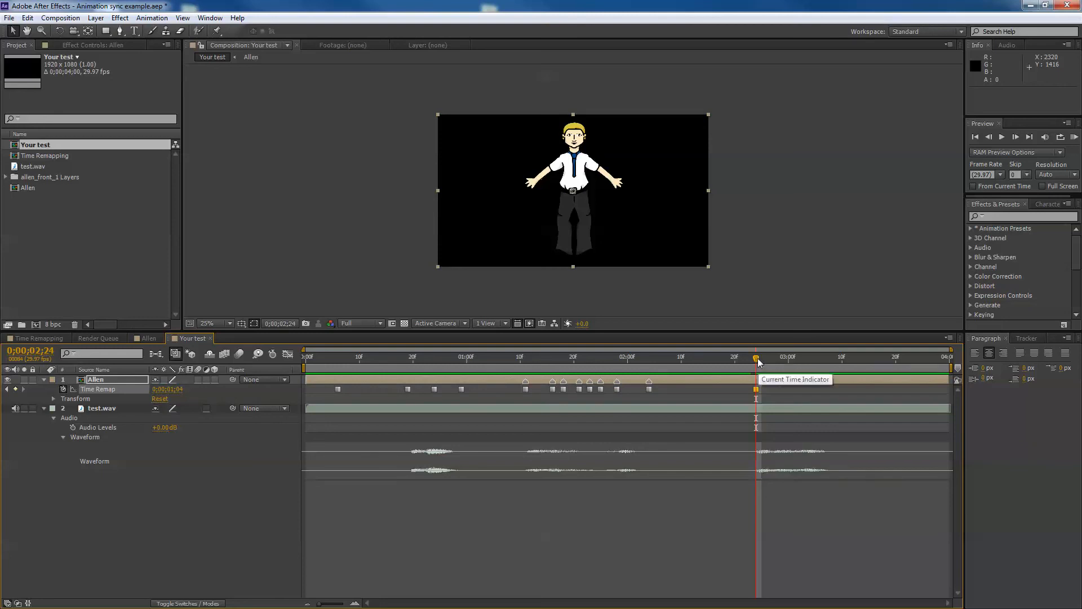
drag(757, 359, 767, 362)
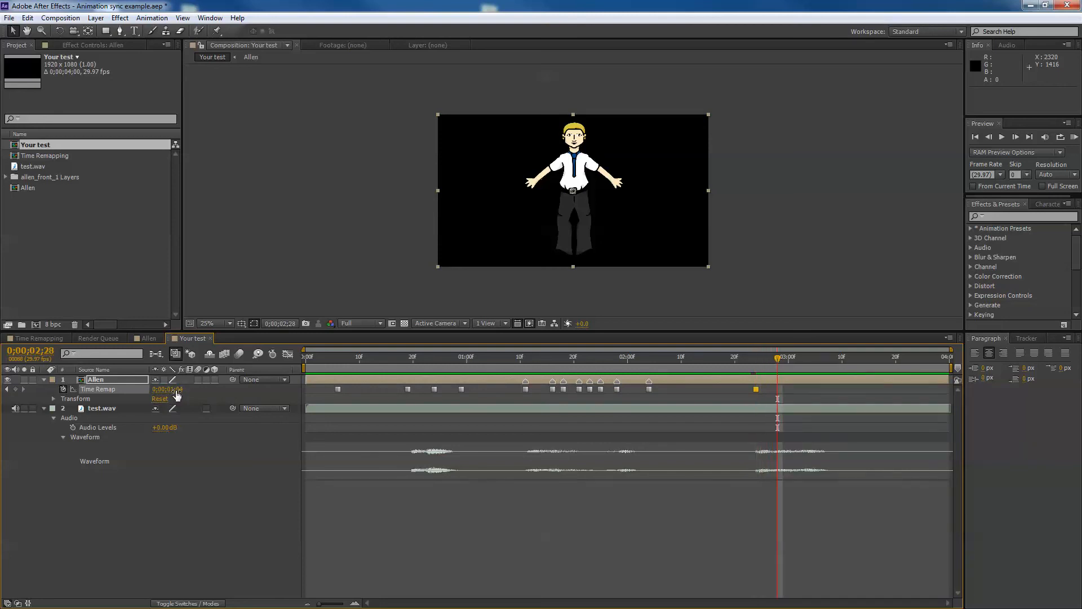
drag(179, 396, 188, 396)
Keyframe new Time Remap mouth frames at 0;00;03;02 and 0;00;03;10 by scrubbing the value
drag(794, 357, 805, 358)
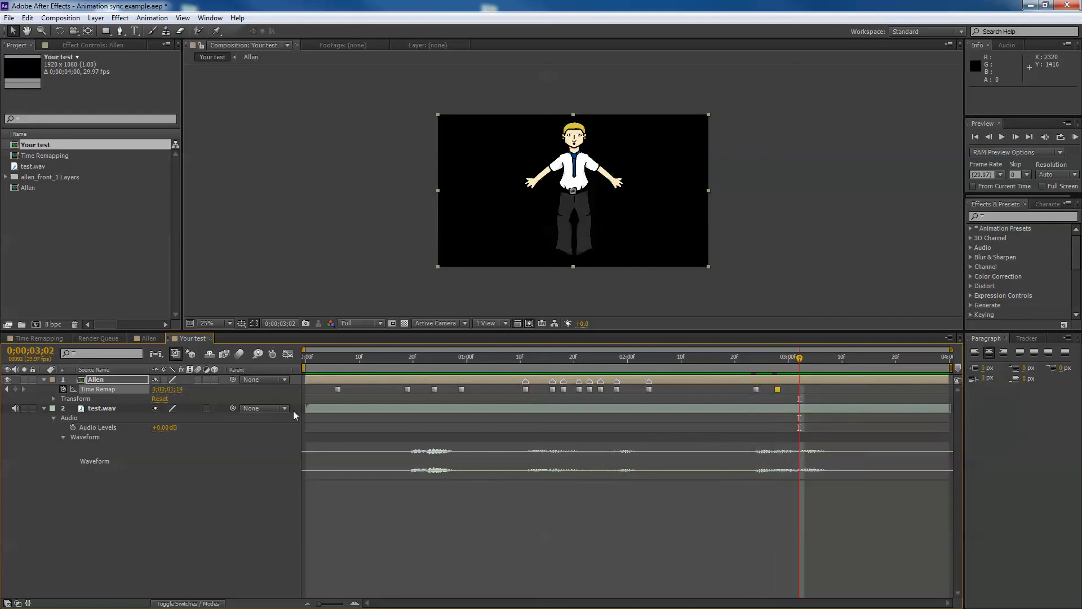
drag(176, 389, 141, 389)
drag(799, 357, 842, 358)
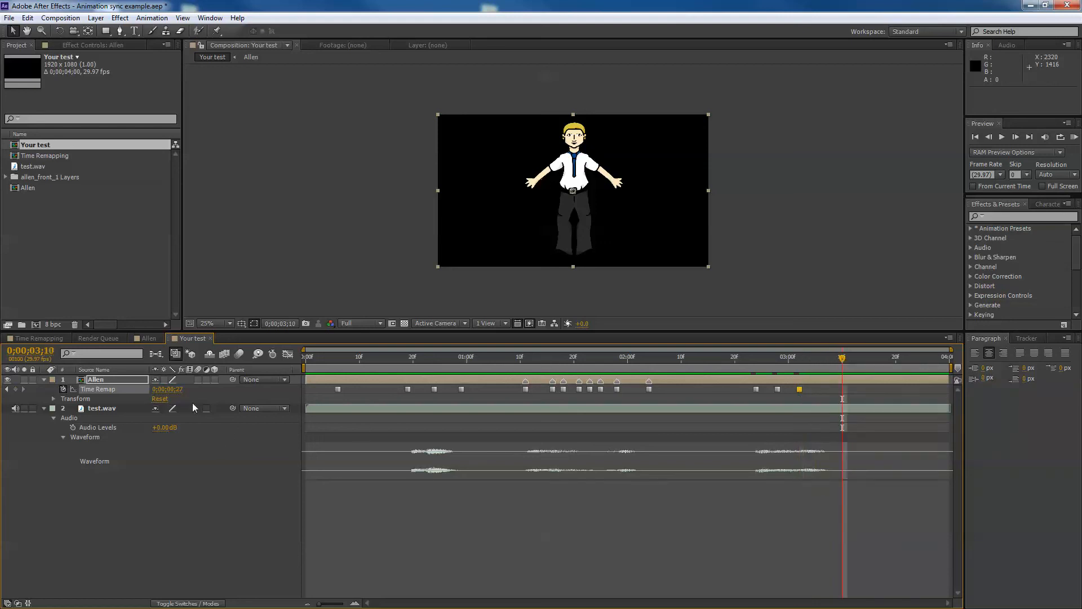
drag(169, 389, 148, 390)
RAM-preview the finished lip-sync from the start of the composition
key(Home)
key(KP_0)
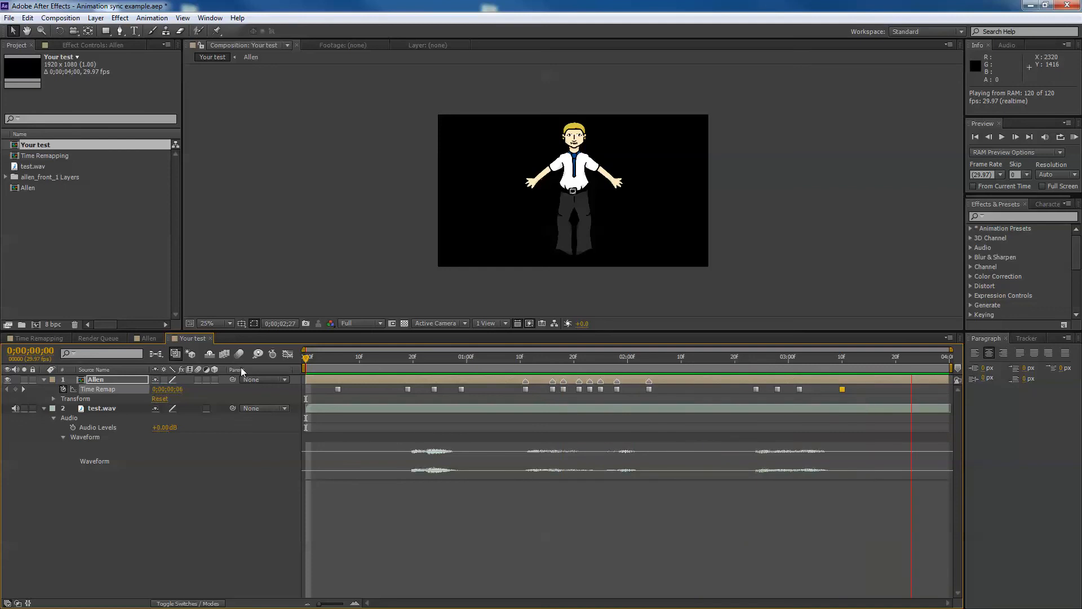
key(space)
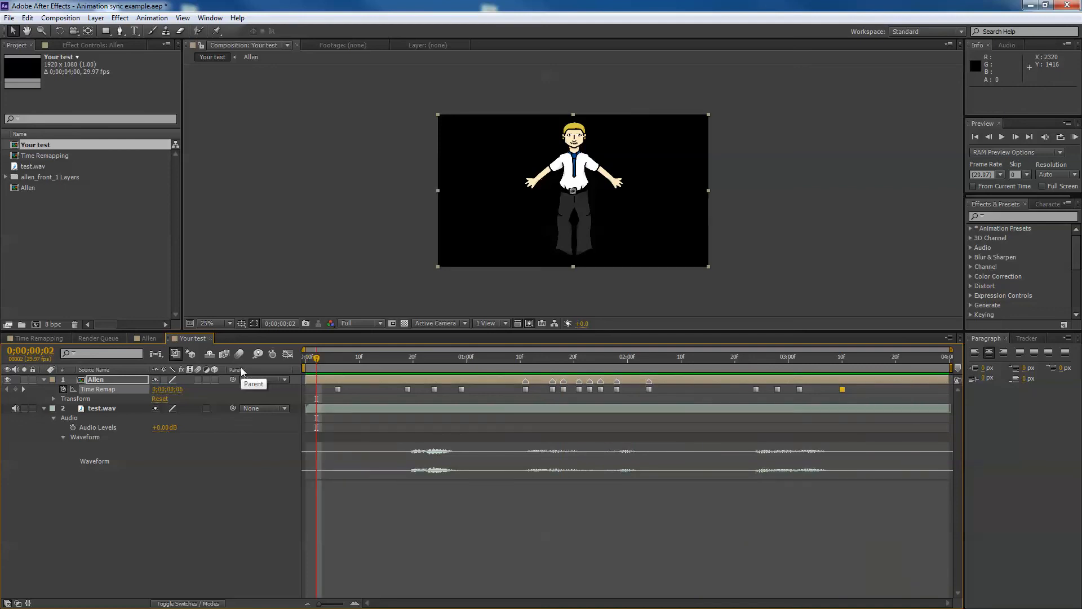
key(alt)
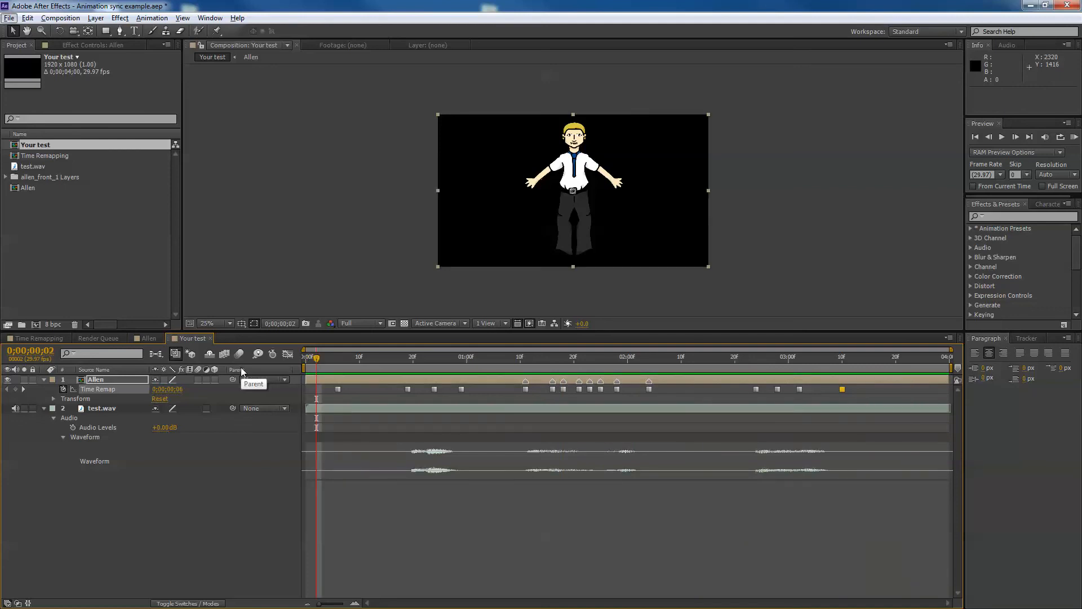